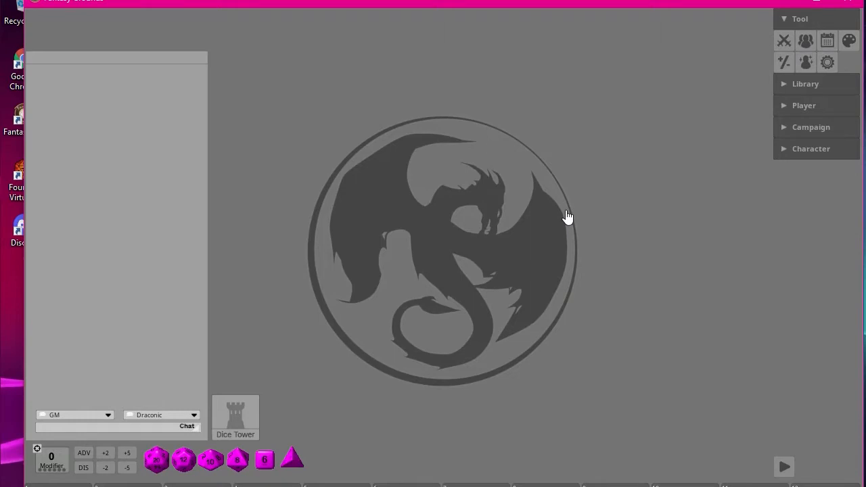
Open the Assets library window, move it up, and enlarge it to show more packs per page
click(800, 21)
click(805, 42)
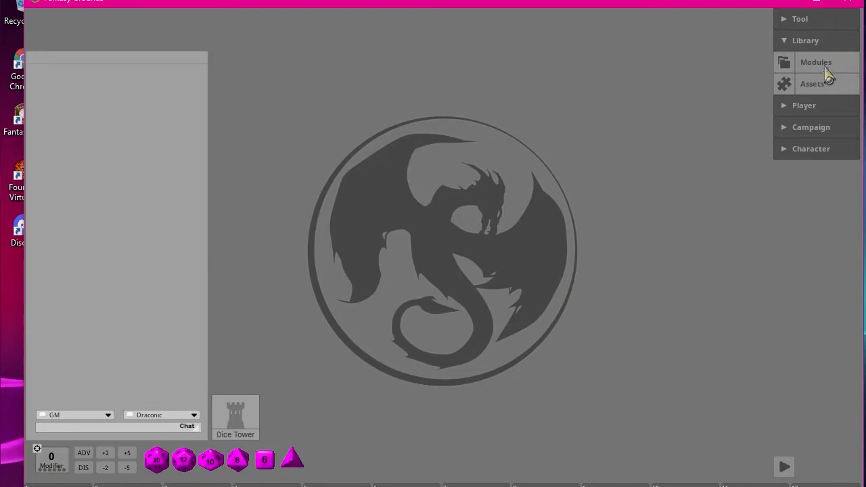
click(813, 86)
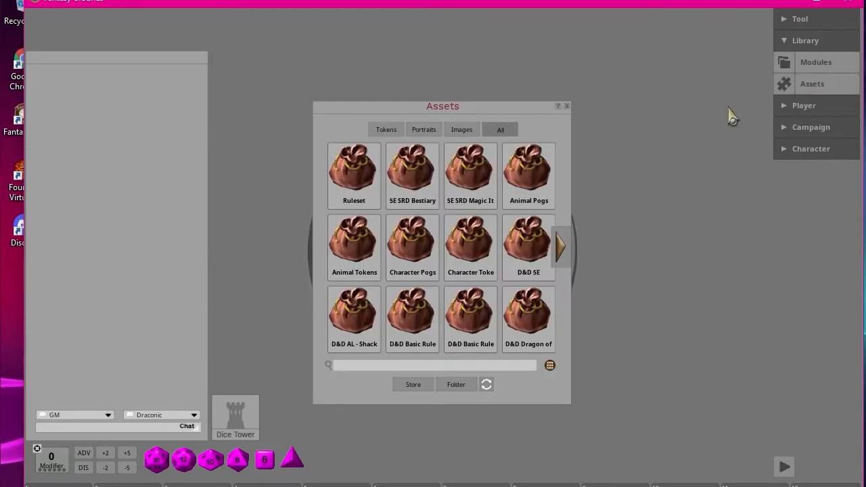
drag(357, 121, 344, 31)
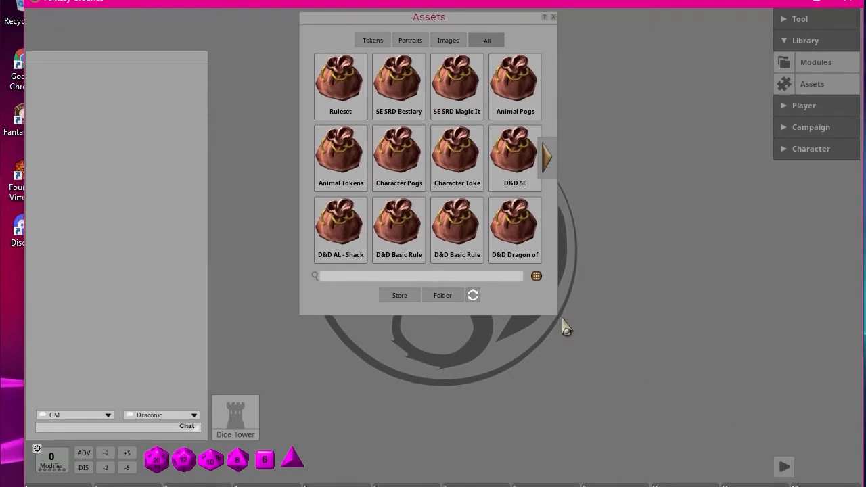
drag(562, 318, 749, 463)
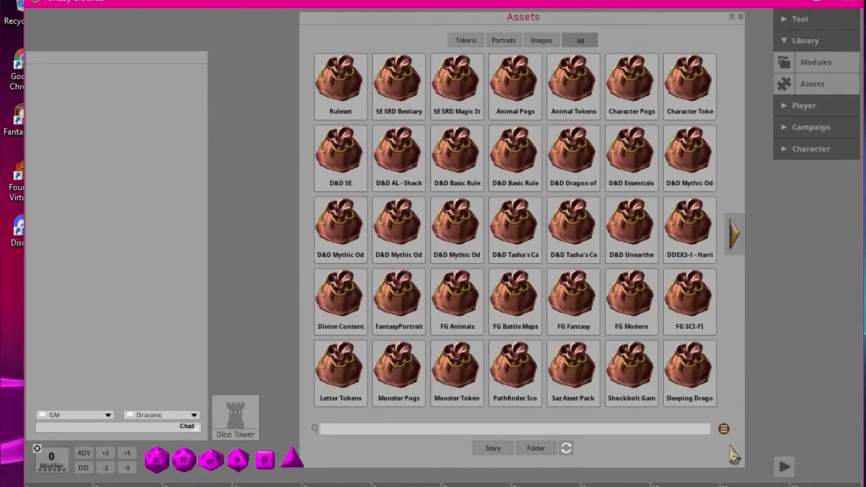
Look inside the D&D 5E pack's Decals folder and the Character Pogs pack, returning to the full pack list
click(341, 152)
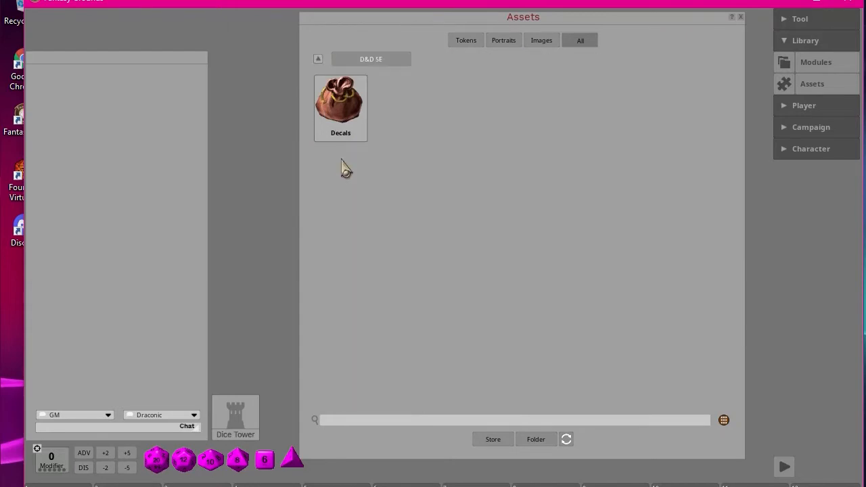
click(345, 110)
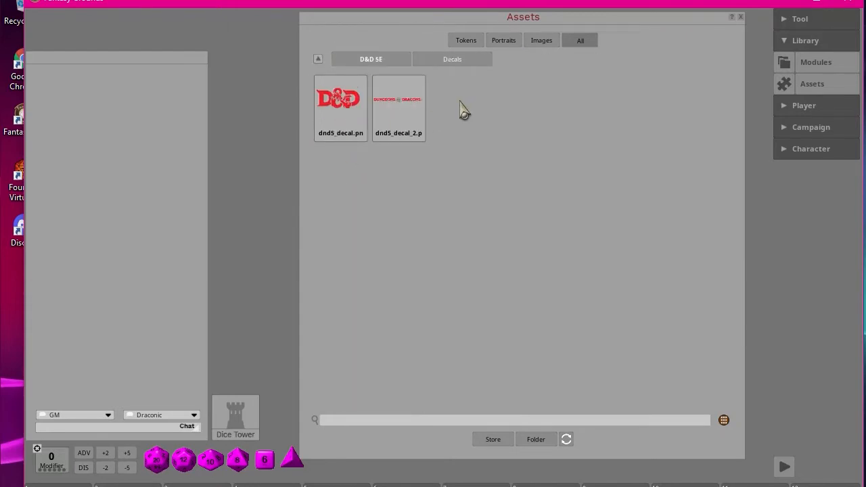
click(319, 58)
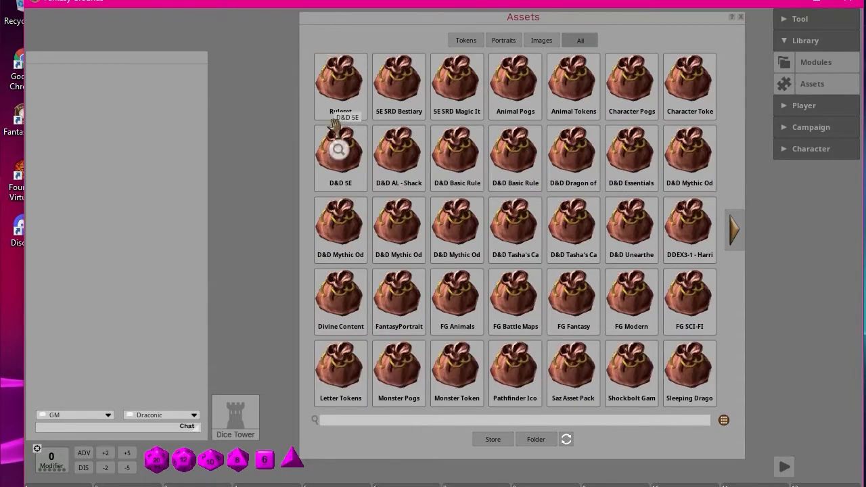
click(632, 88)
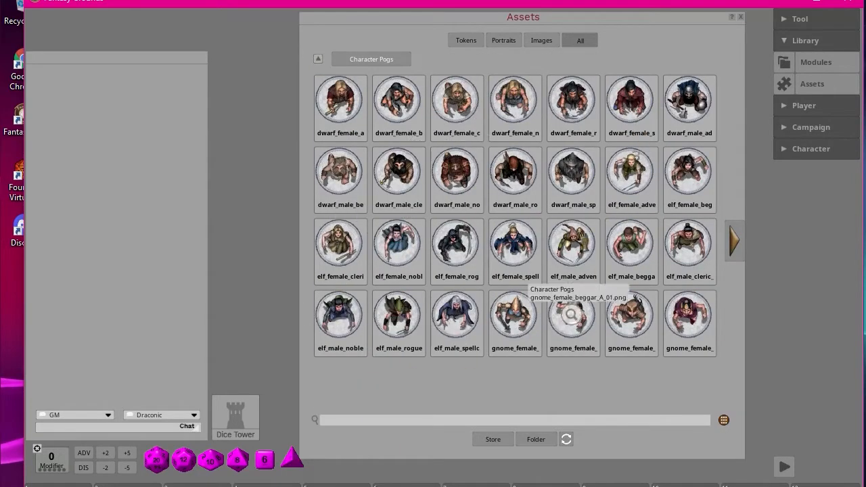
click(318, 60)
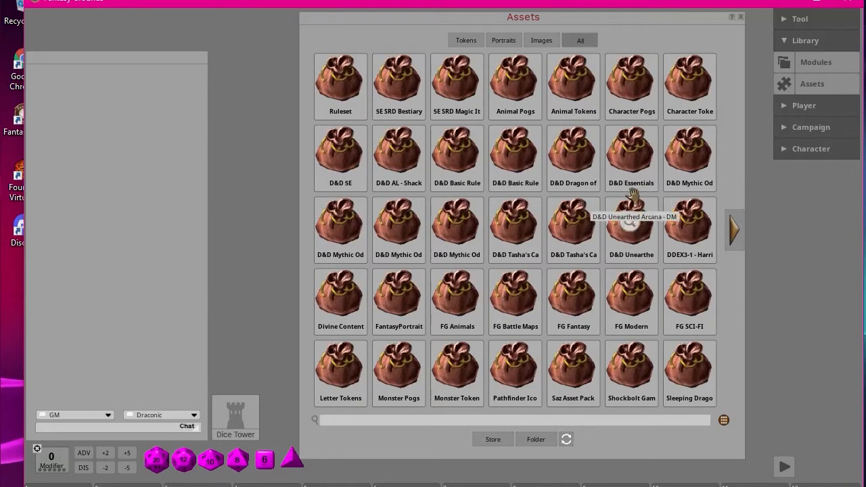
Filter the asset packs by tokens, by portraits, and finally by images
click(466, 43)
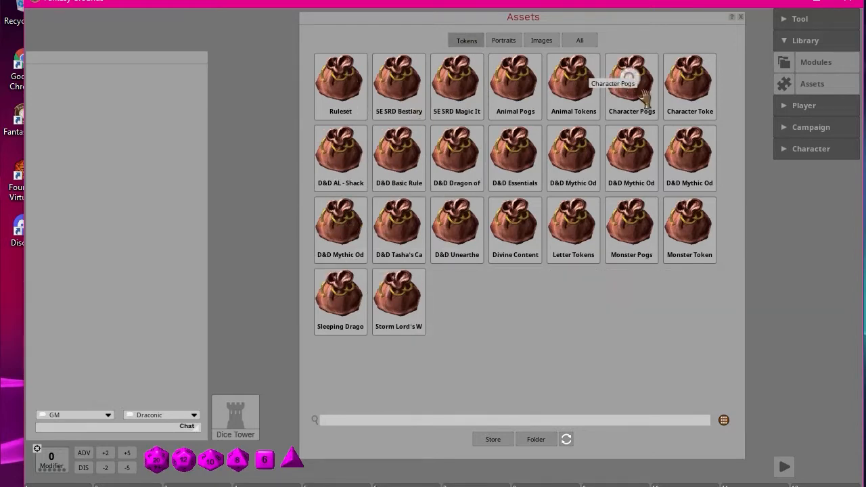
click(504, 40)
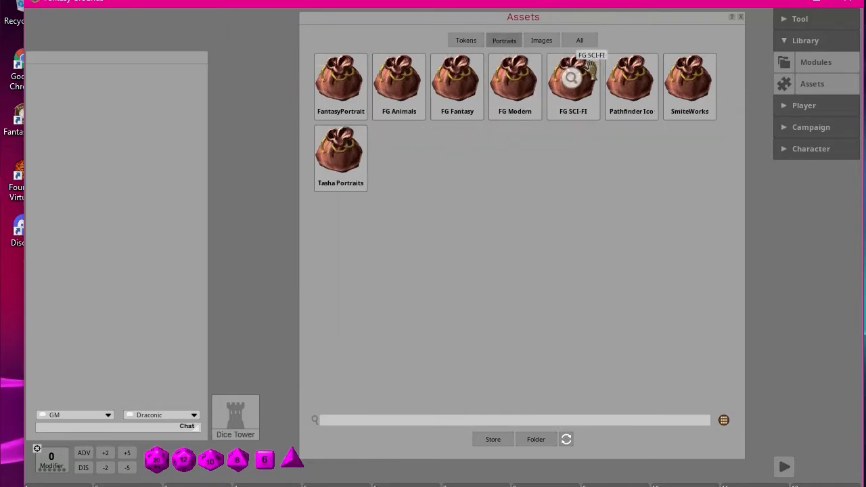
mouse_move(2, 25)
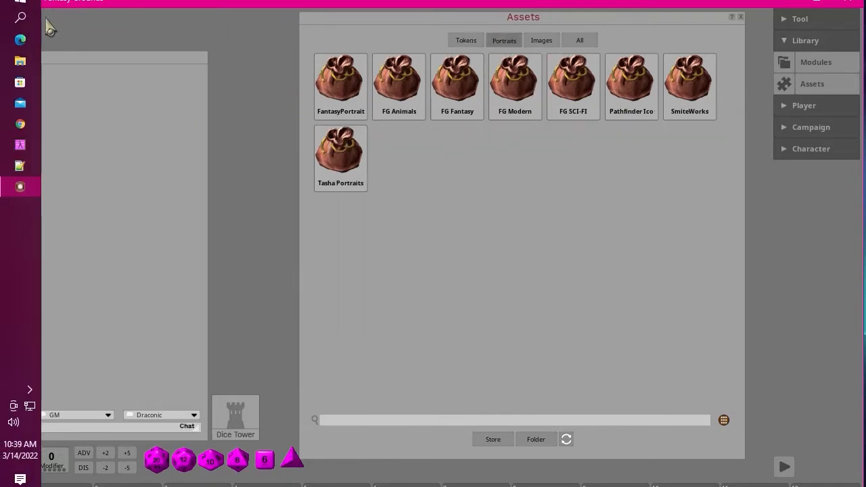
click(542, 41)
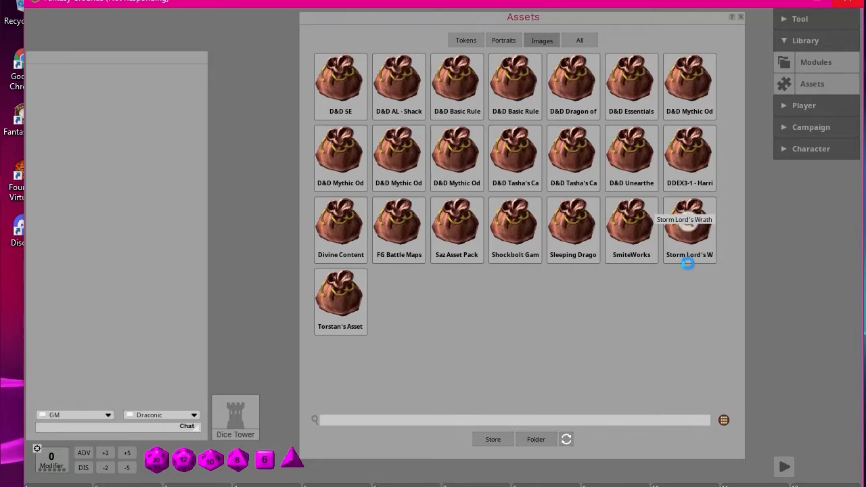
Browse both pages of images in the Storm Lord's Wrath pack and close the Missing Patrol map preview
click(700, 256)
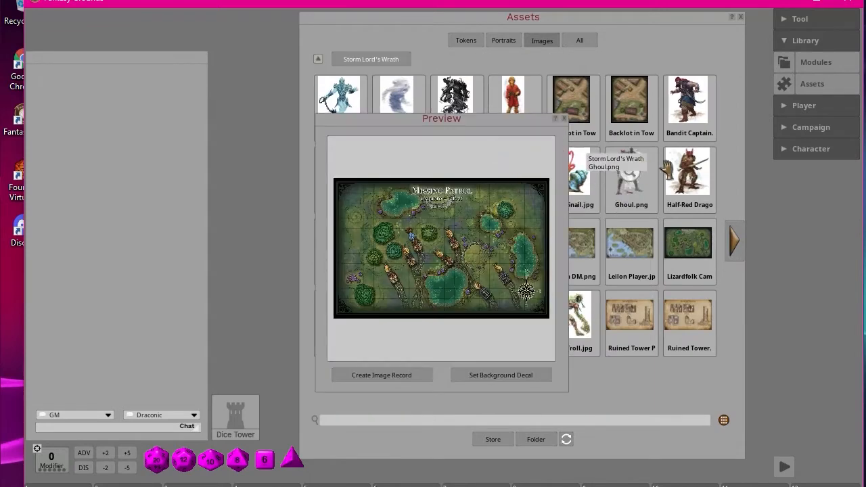
click(564, 119)
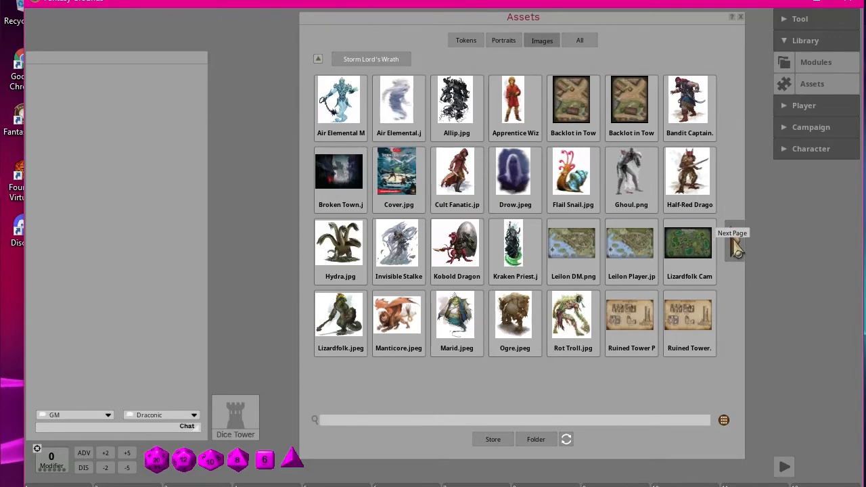
click(740, 250)
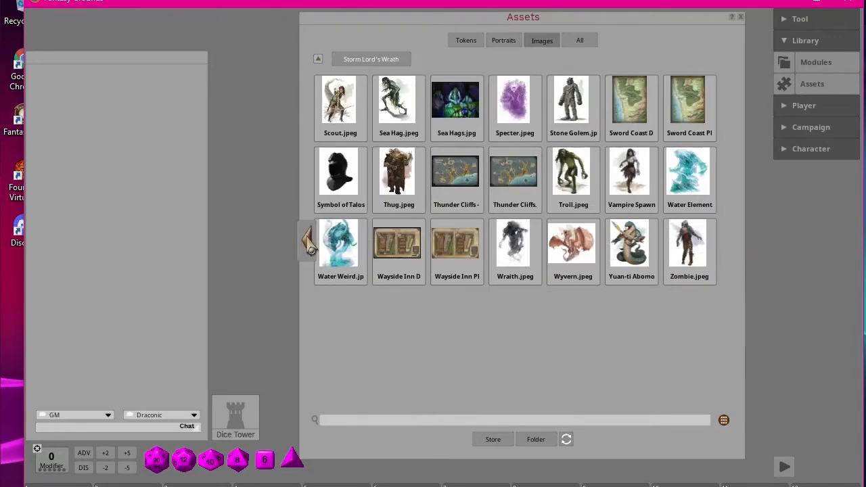
click(308, 244)
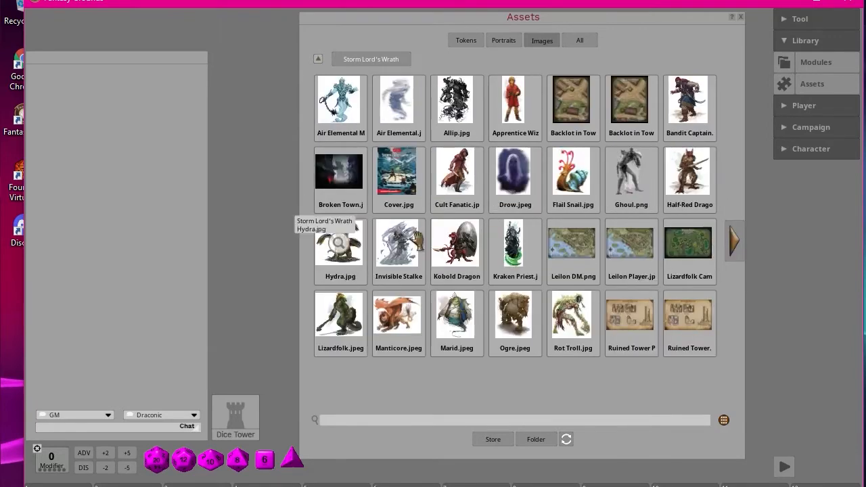
Preview the first Backlot in Town map, close the preview, and reposition the Assets window
click(580, 115)
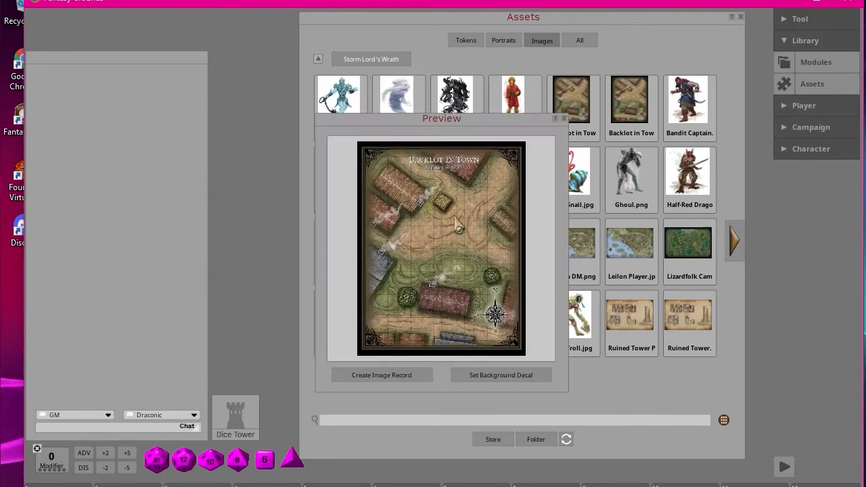
drag(435, 133, 308, 42)
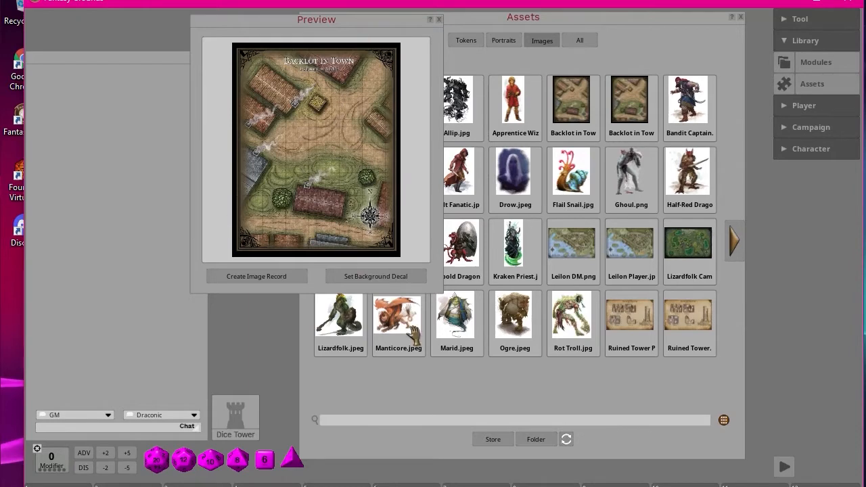
click(438, 20)
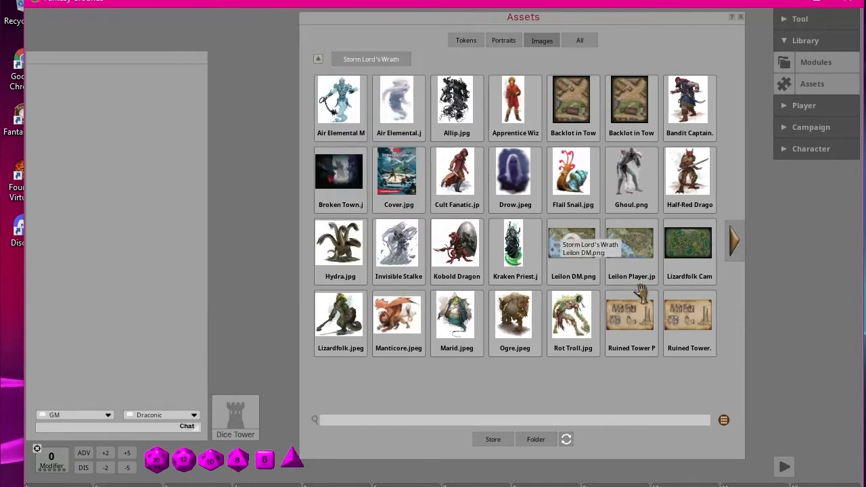
drag(627, 26, 587, 11)
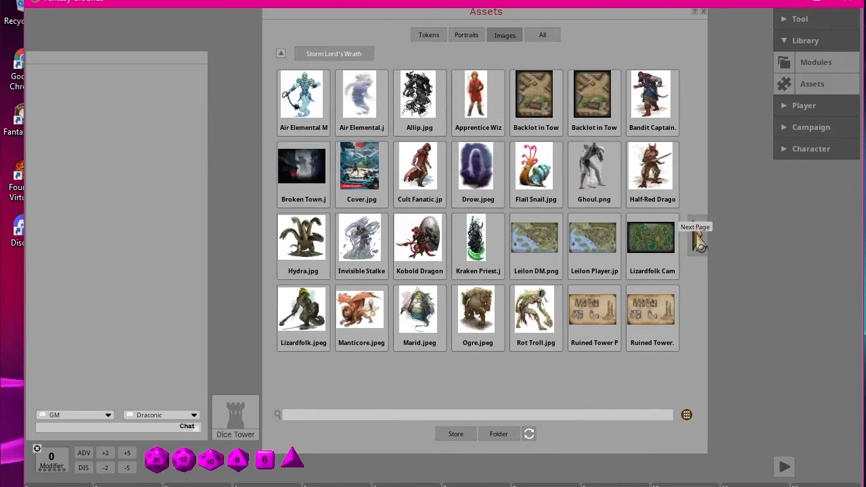
Show all asset types and request the asset store page, declining to open its URL
click(546, 35)
scroll(305, 68, down, 1)
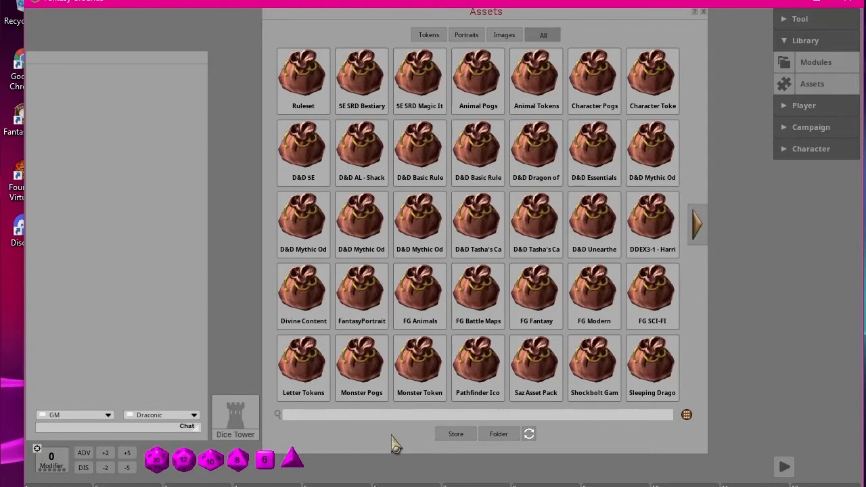
click(456, 436)
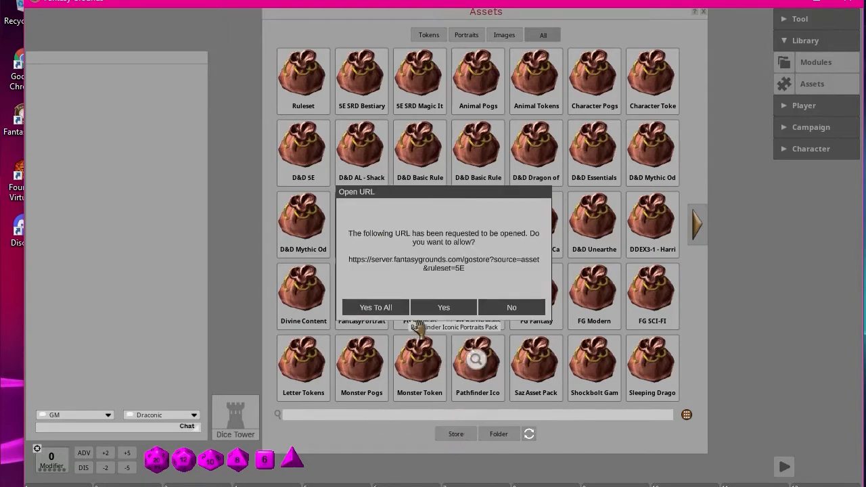
click(513, 309)
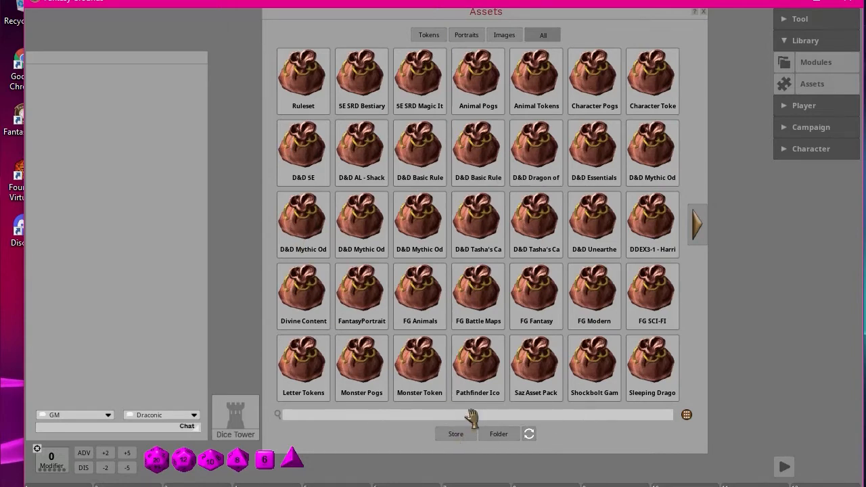
Open the Fantasy Grounds data folder from the Assets window and move the File Explorer window aside
click(504, 435)
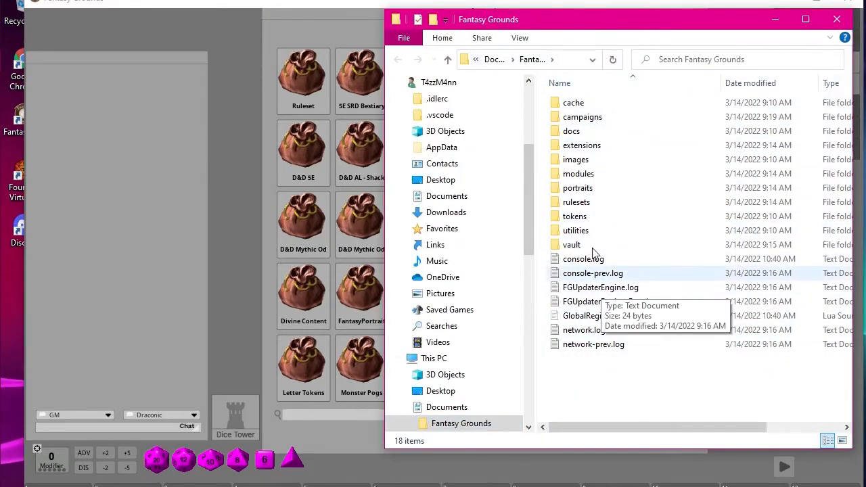
scroll(477, 314, down, 2)
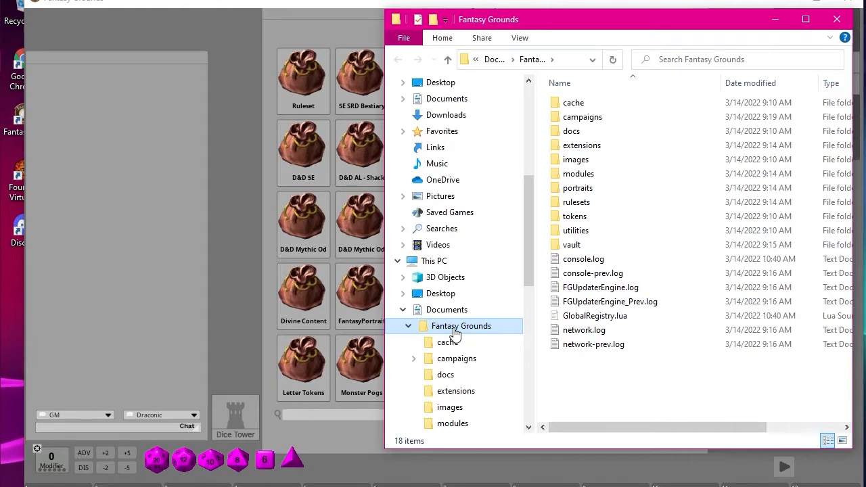
drag(586, 21, 365, 10)
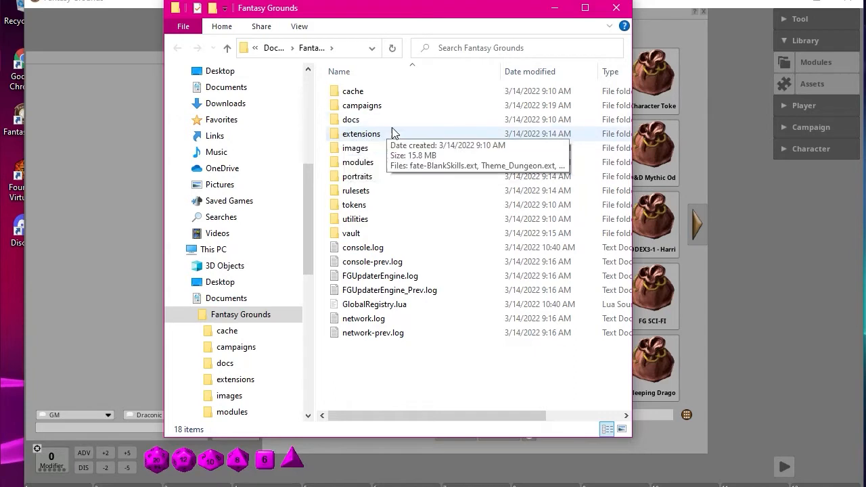
Examine the contents of the extensions and modules folders, showing the module files in a detailed list
double_click(358, 135)
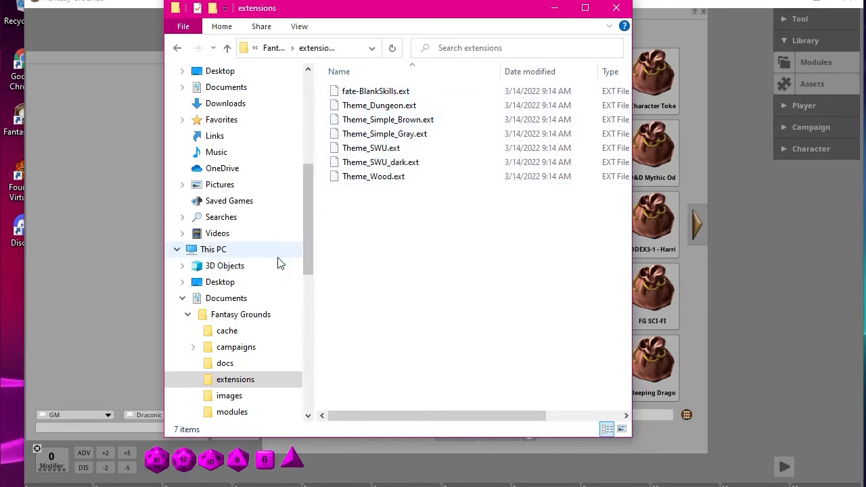
scroll(229, 348, down, 2)
click(226, 331)
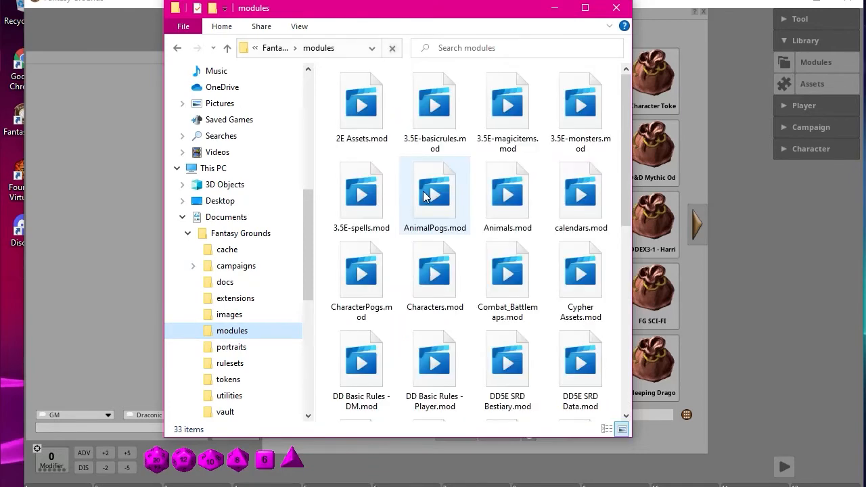
click(616, 429)
click(609, 429)
scroll(470, 176, down, 4)
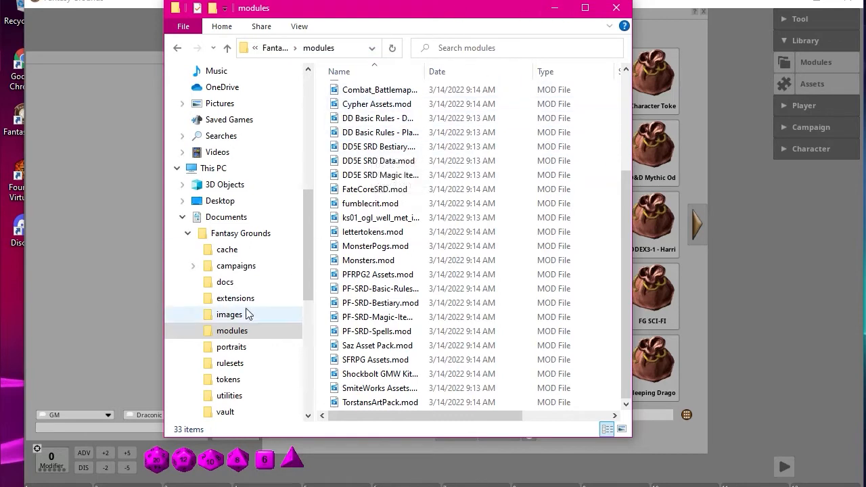
Examine the contents of the portraits, rulesets, tokens and utilities folders in the Fantasy Grounds data folder
click(222, 349)
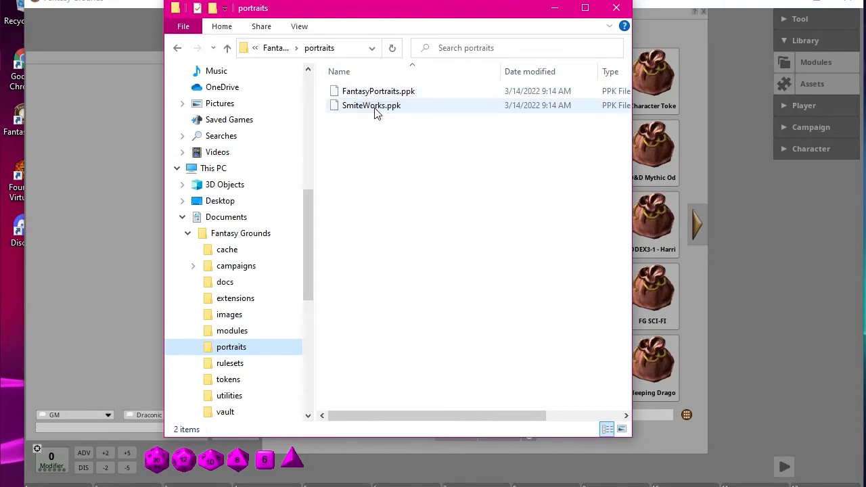
scroll(269, 223, down, 2)
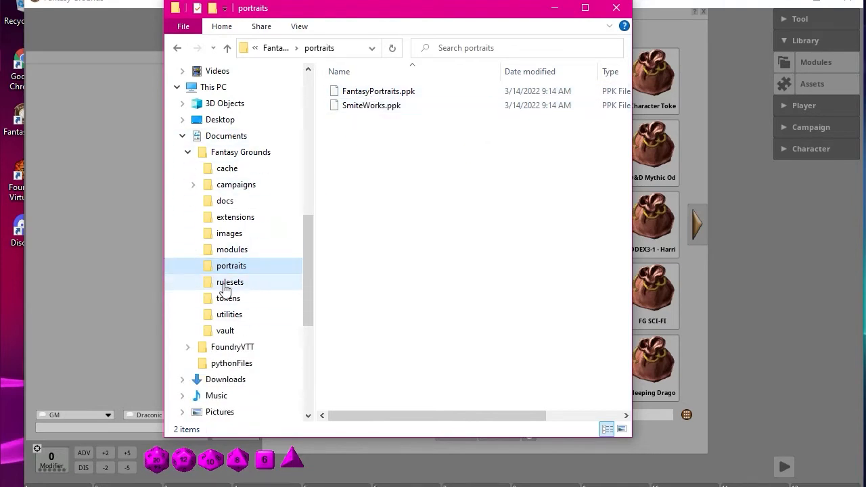
click(226, 283)
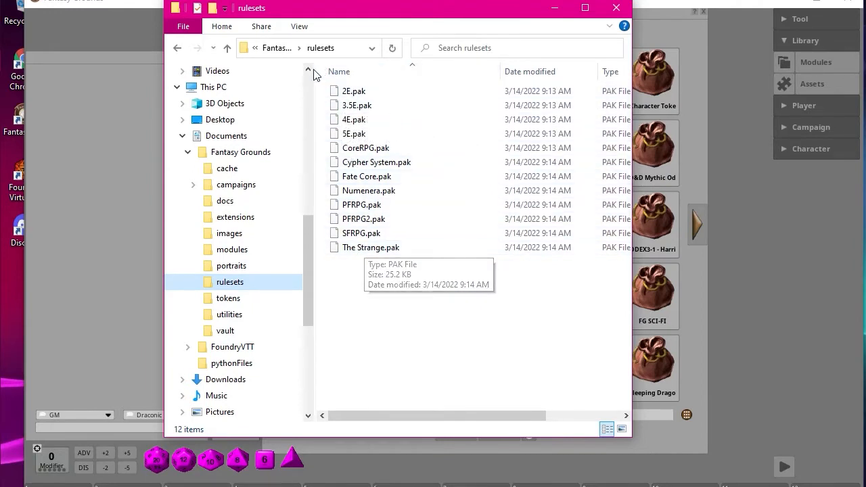
click(226, 301)
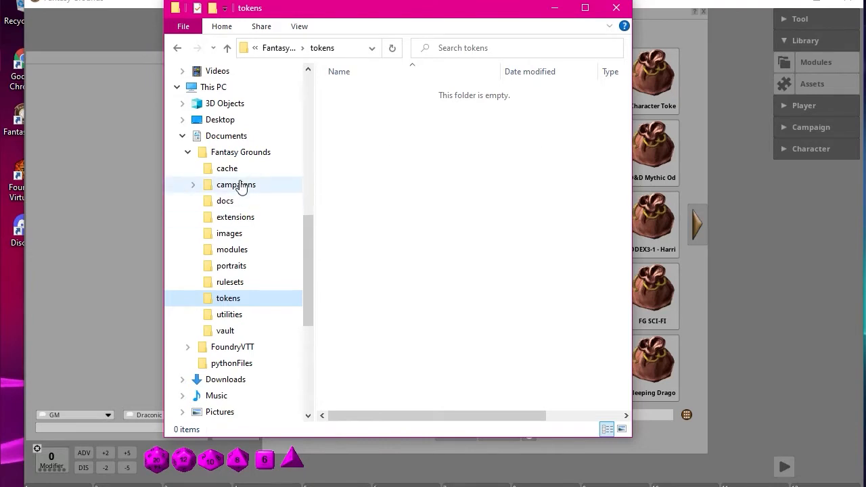
click(227, 315)
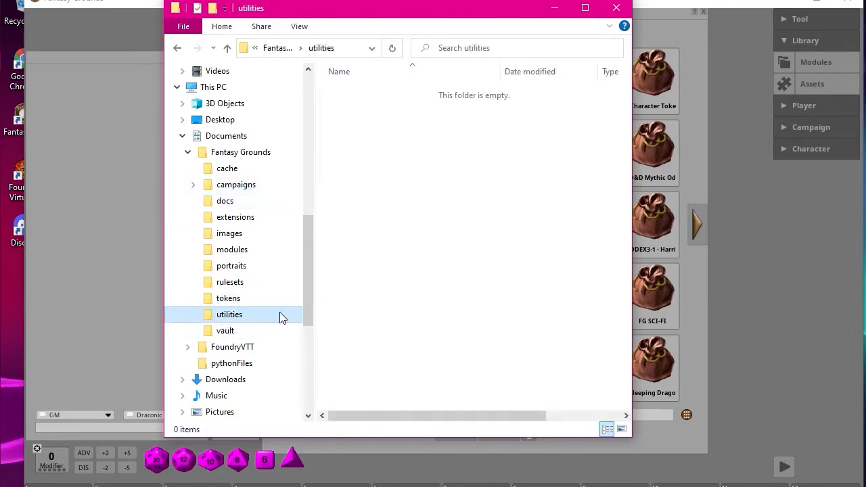
Examine the contents of the vault folder and revisit the modules and extensions folders
click(220, 333)
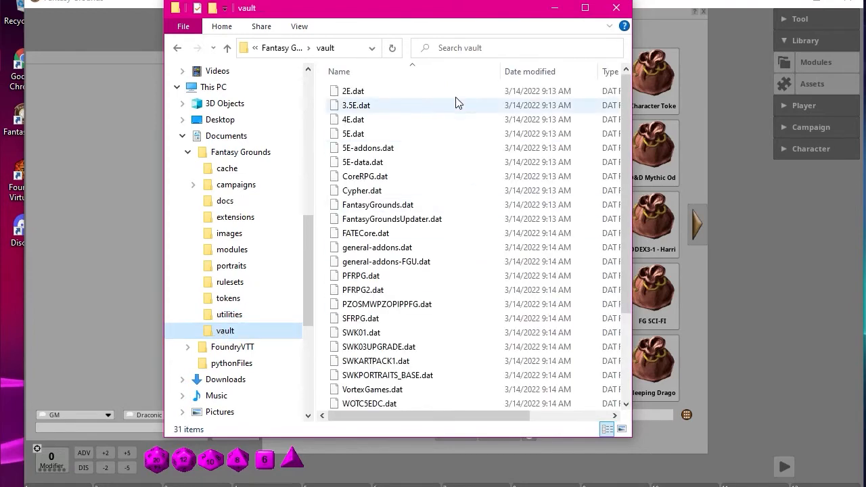
scroll(396, 174, down, 3)
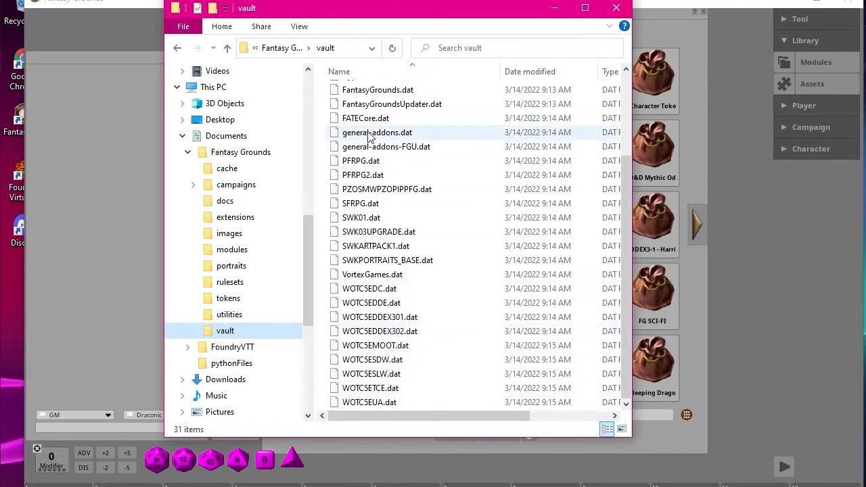
scroll(396, 297, up, 3)
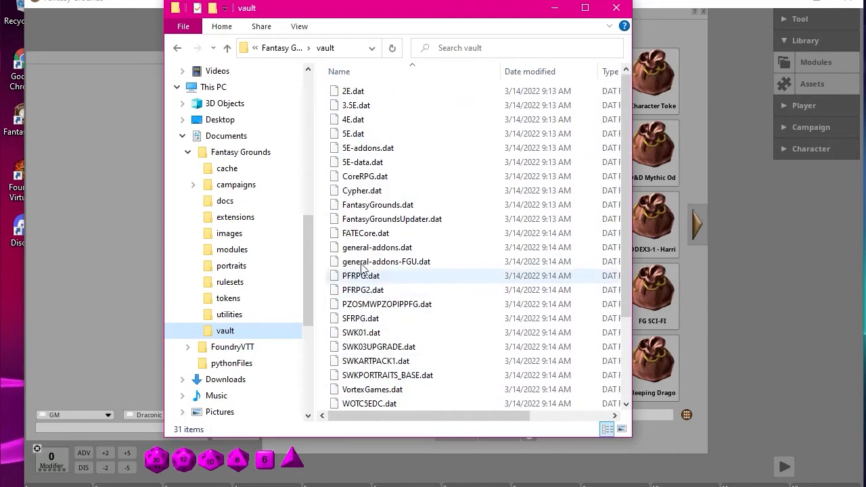
click(227, 251)
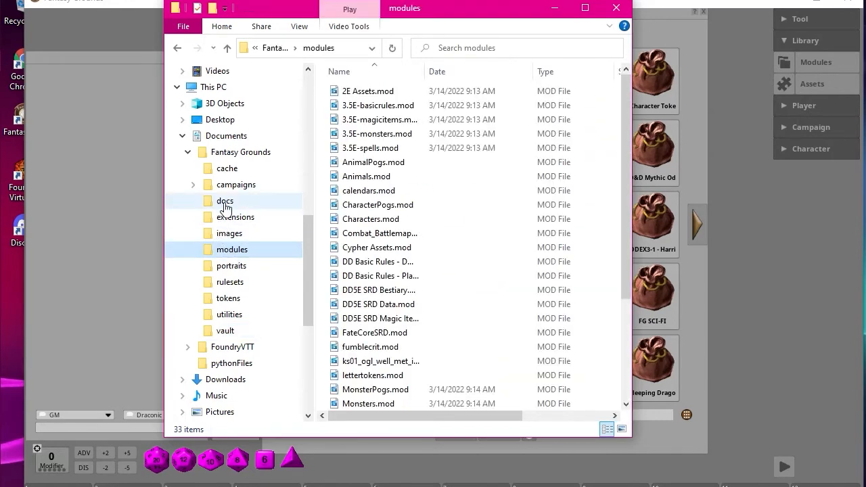
click(243, 219)
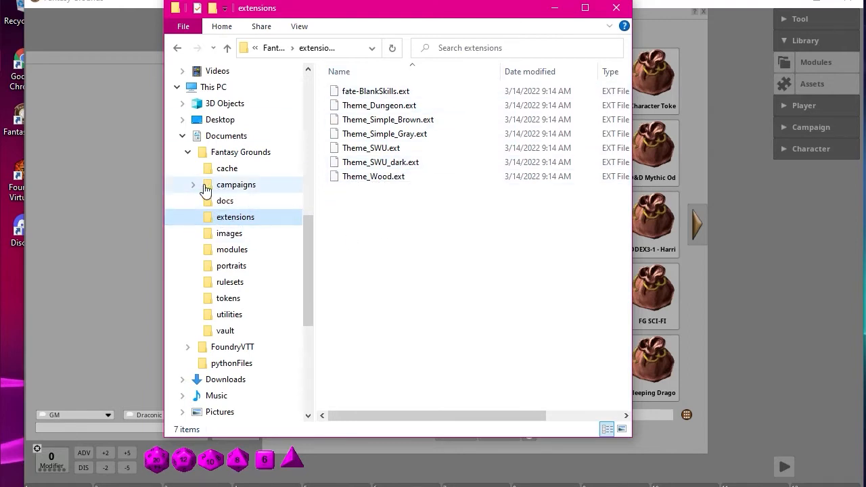
Examine the campaigns folder down to the BareBonez campaign and its images subfolder, collapsing the campaigns tree when done
click(240, 186)
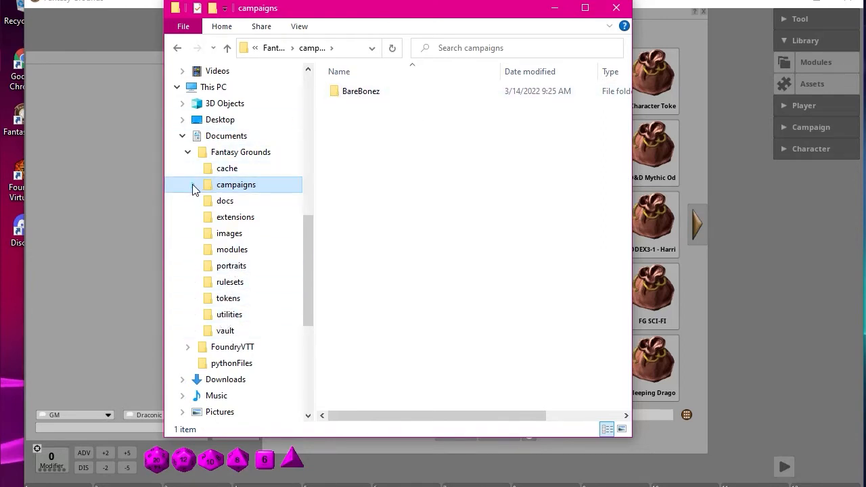
double_click(221, 185)
click(198, 201)
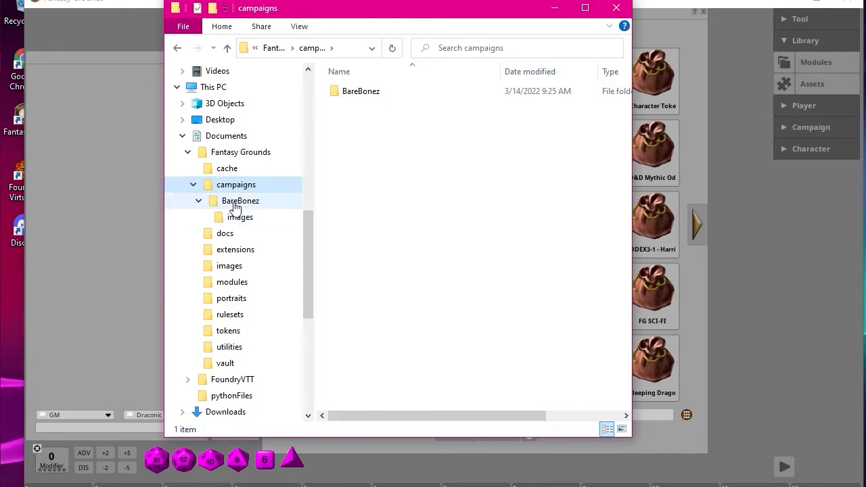
click(237, 201)
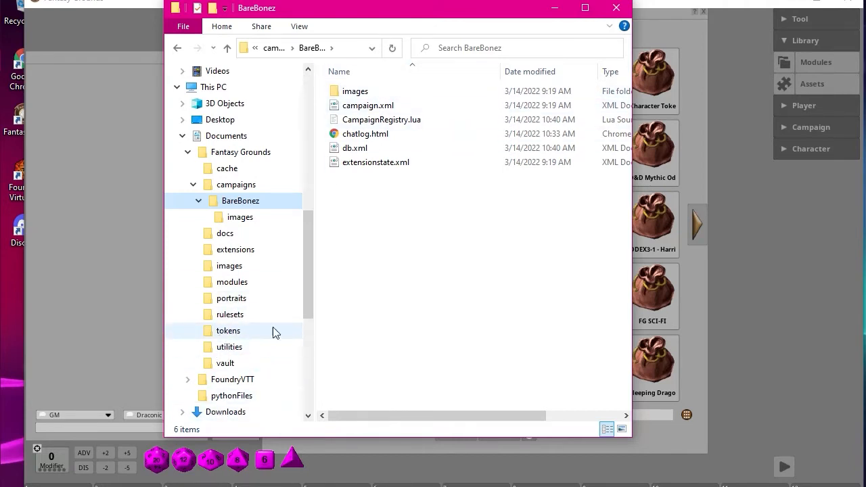
double_click(355, 91)
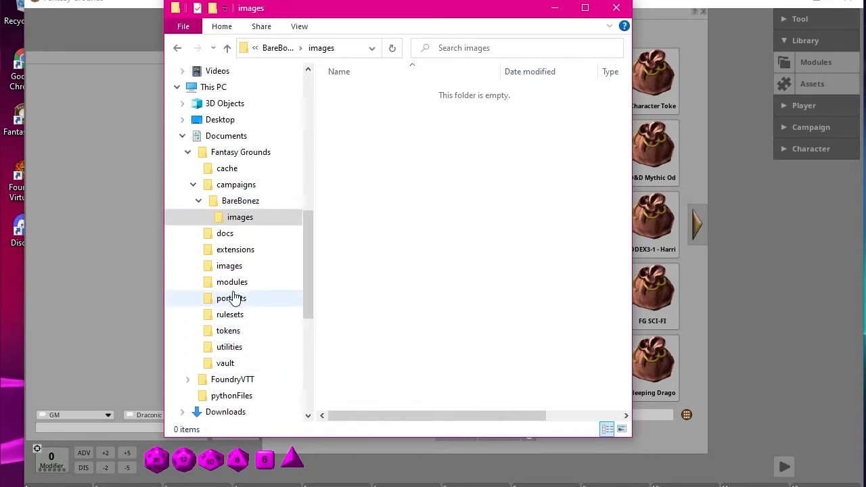
click(196, 201)
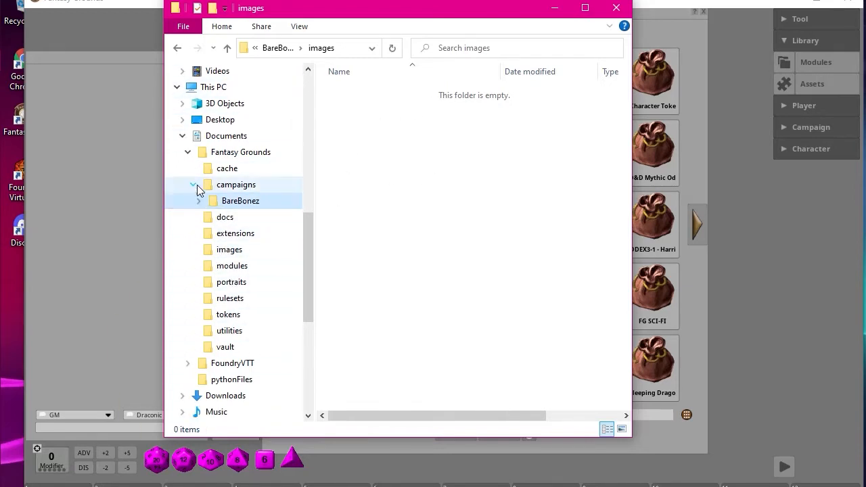
click(193, 184)
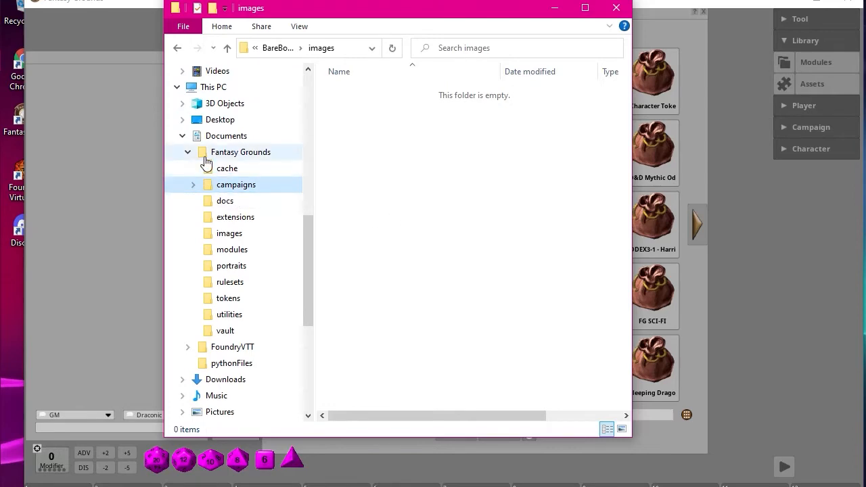
Close File Explorer and the Assets window, and open an enlarged Modules window beside the chat area
click(616, 7)
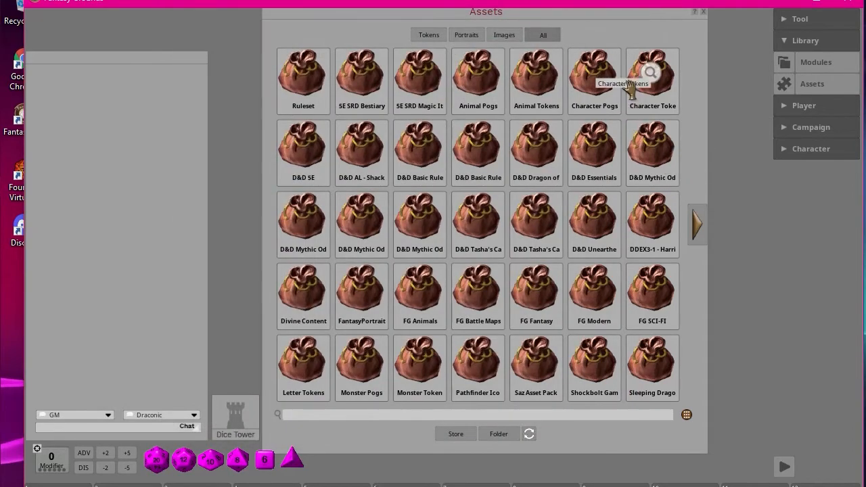
click(703, 12)
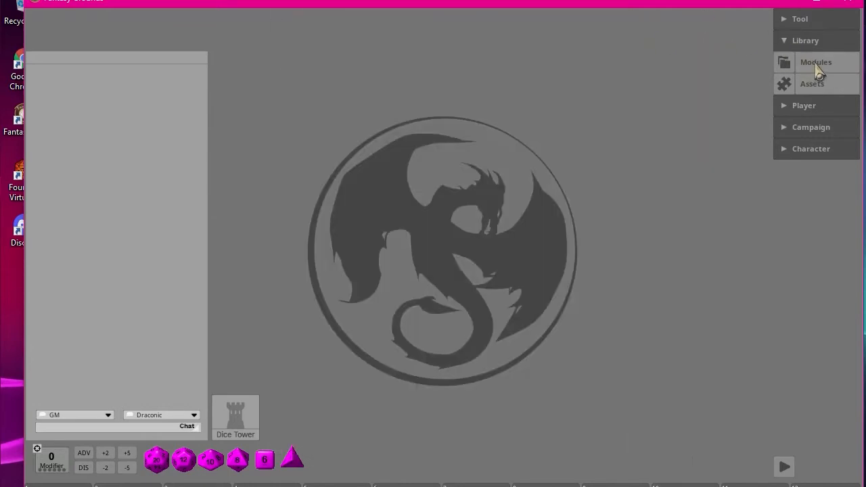
click(817, 67)
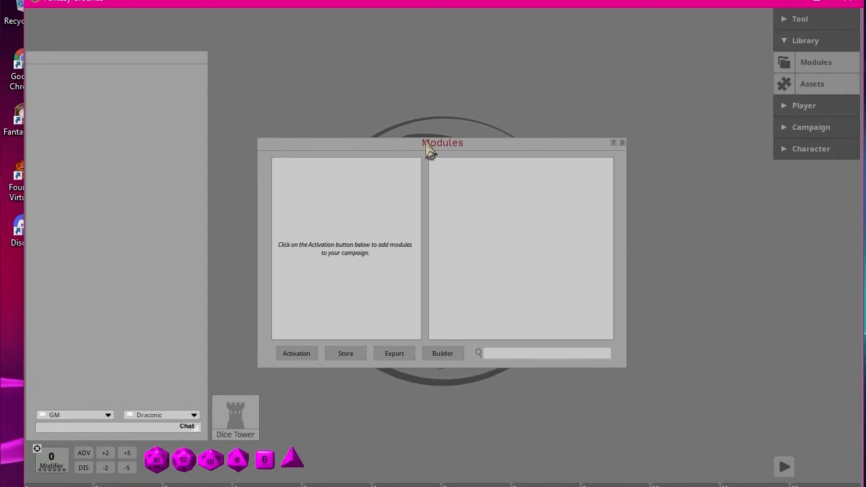
drag(426, 144, 398, 19)
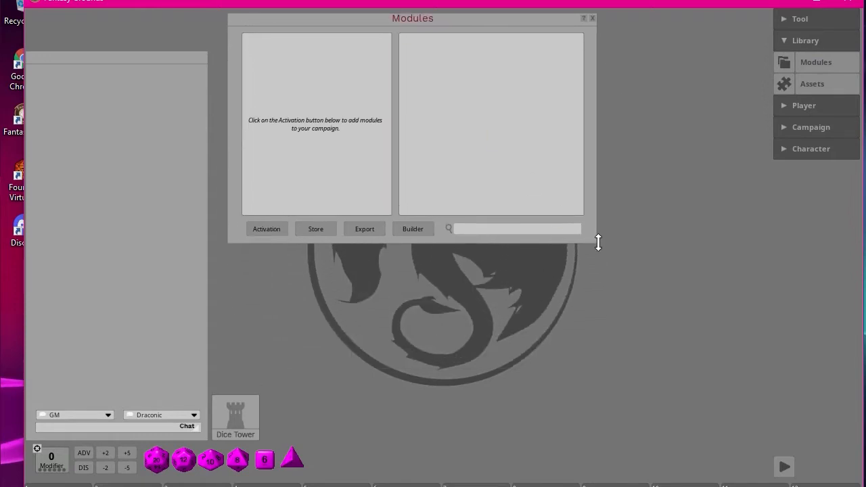
drag(593, 238, 757, 382)
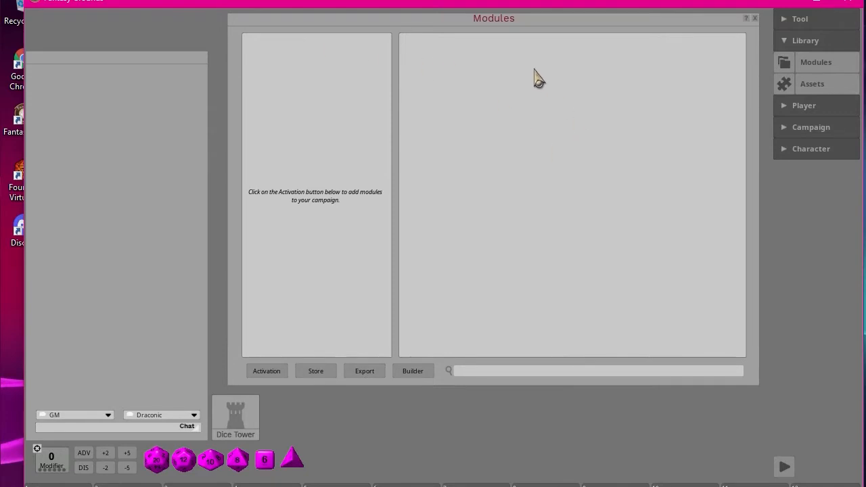
View the Player category's Characters and Notes windows, closing each one and collapsing the category
click(786, 107)
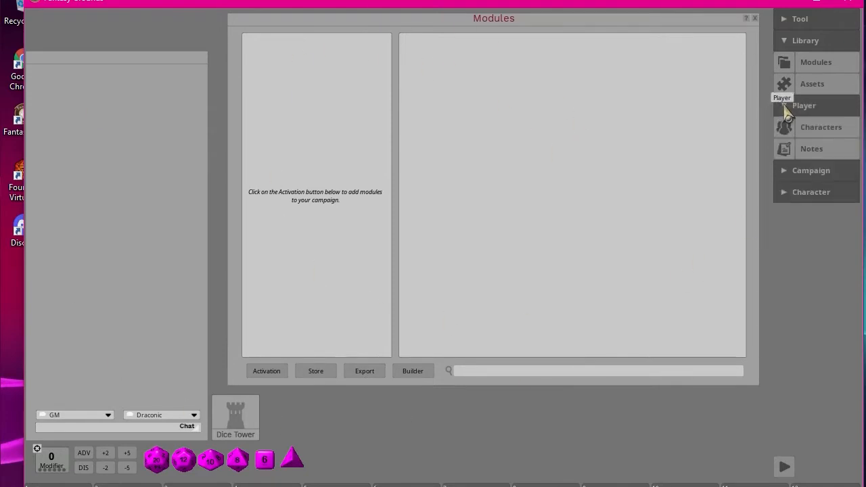
click(822, 129)
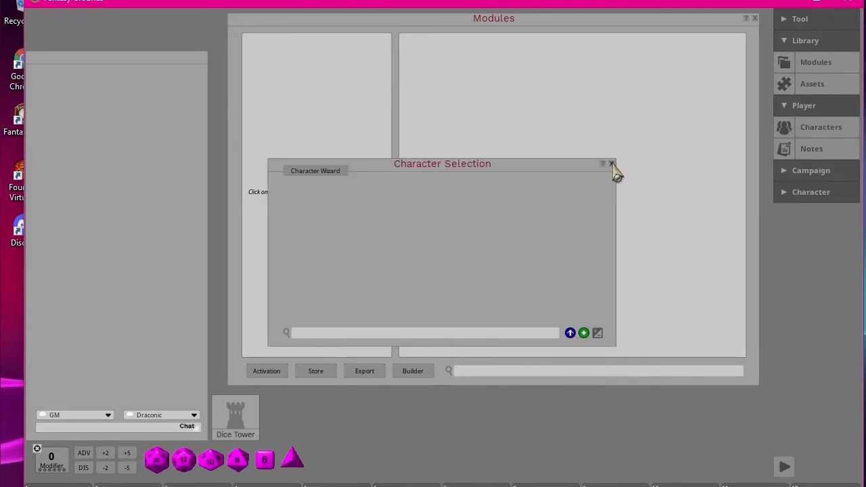
click(611, 164)
click(817, 152)
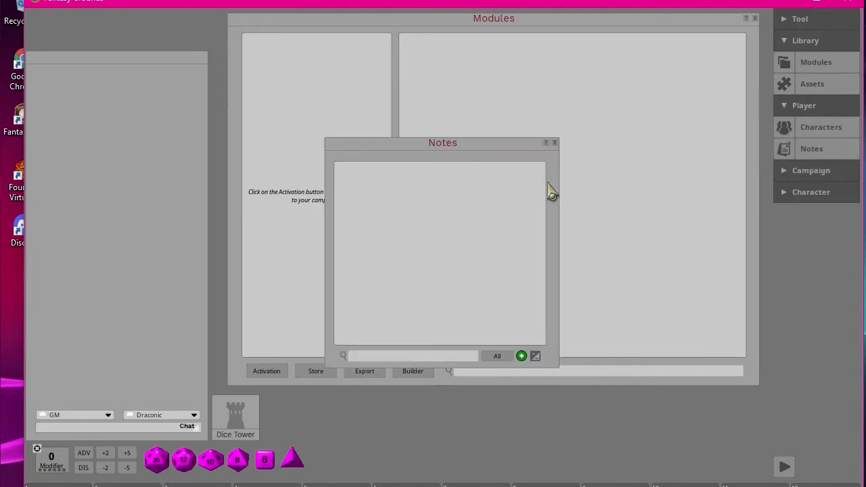
click(554, 143)
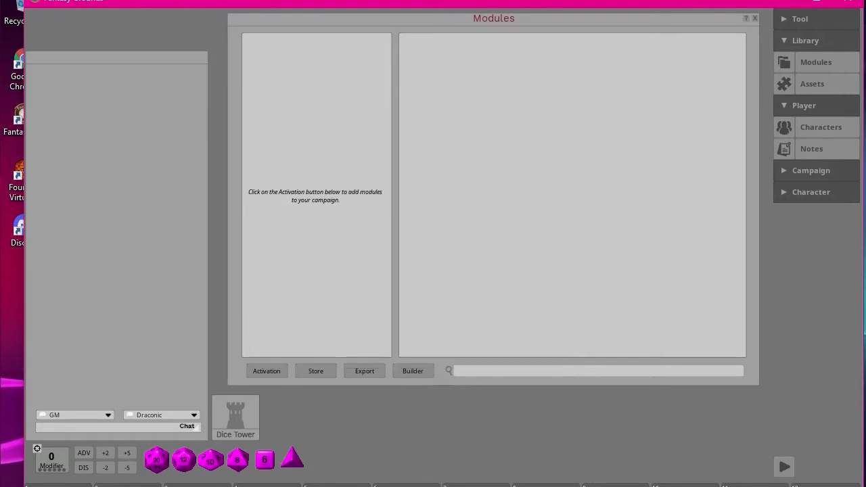
click(790, 108)
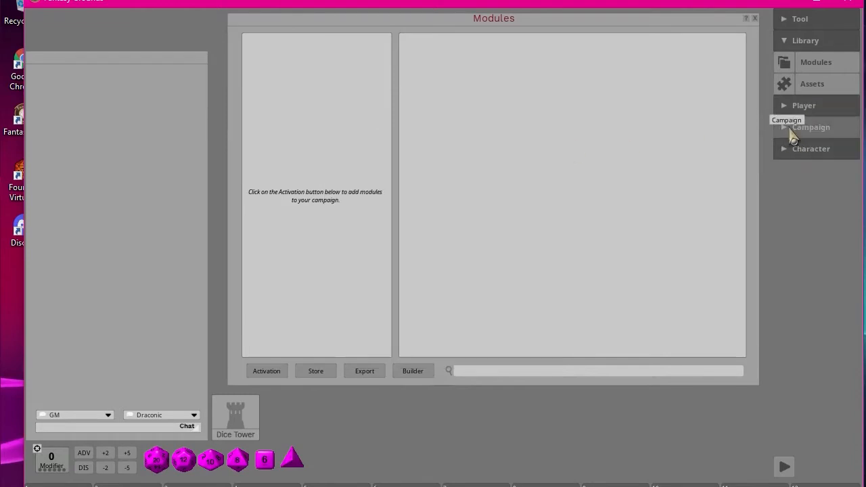
View the Encounters list in the Campaign category and close it
click(806, 131)
click(820, 152)
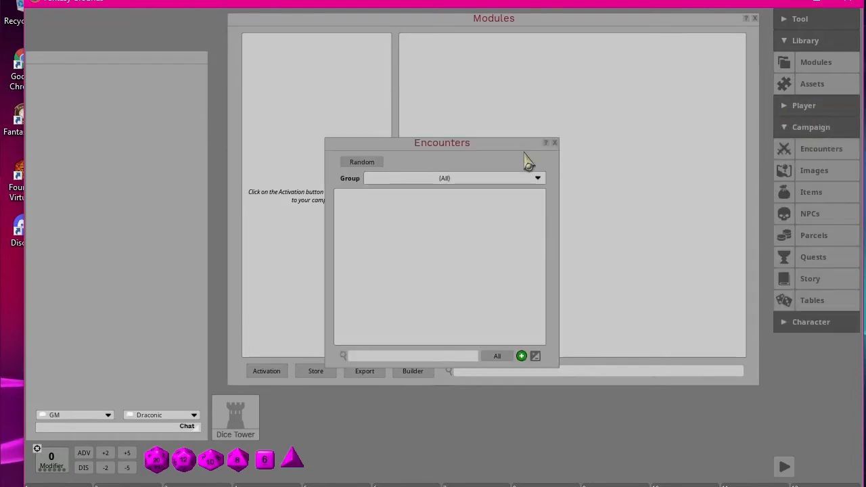
click(554, 144)
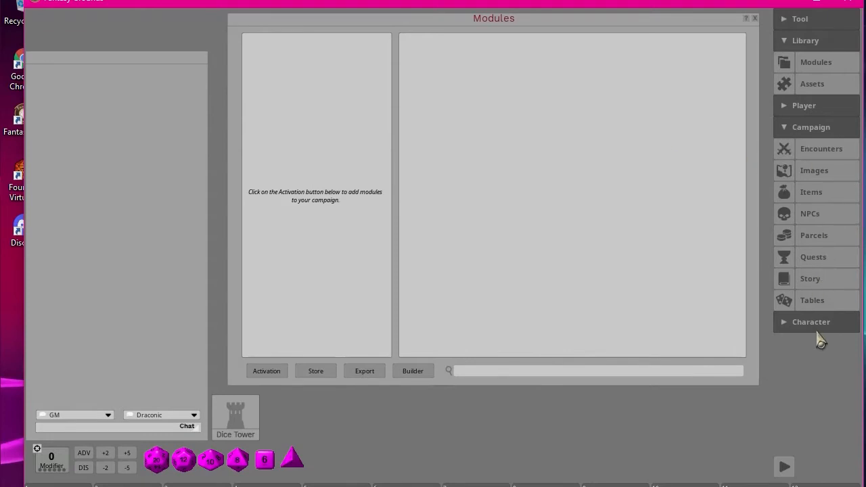
Expand only the Character category and view its Races, Feats, Classes and Spells lists, closing each one
click(786, 324)
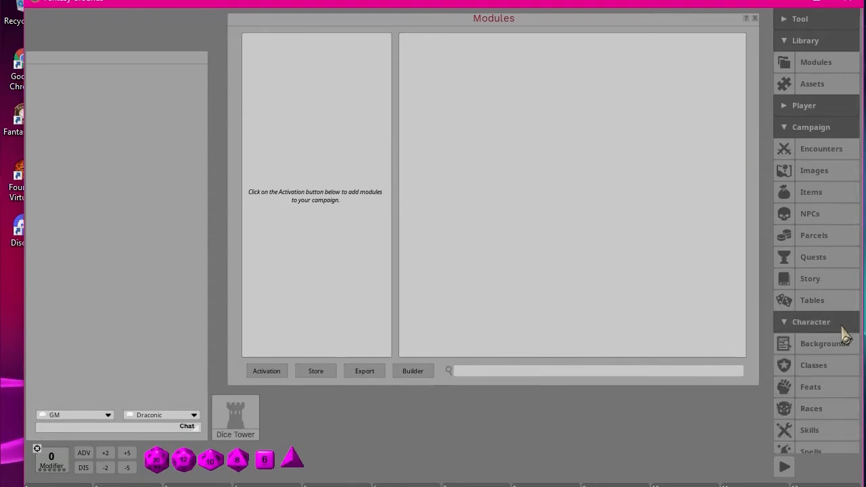
click(788, 129)
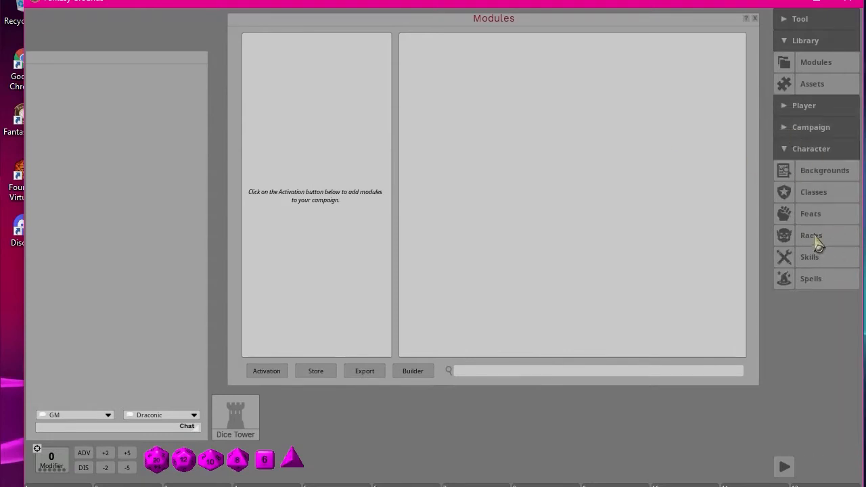
click(814, 242)
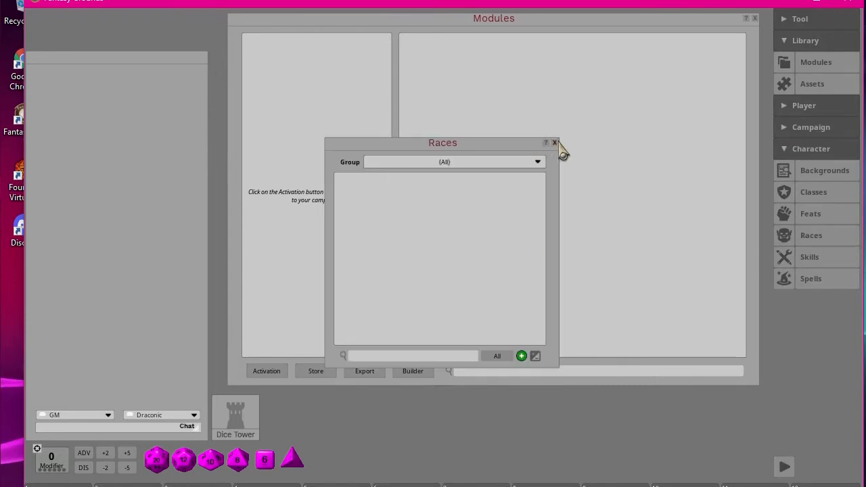
click(555, 143)
click(811, 214)
click(555, 143)
click(815, 194)
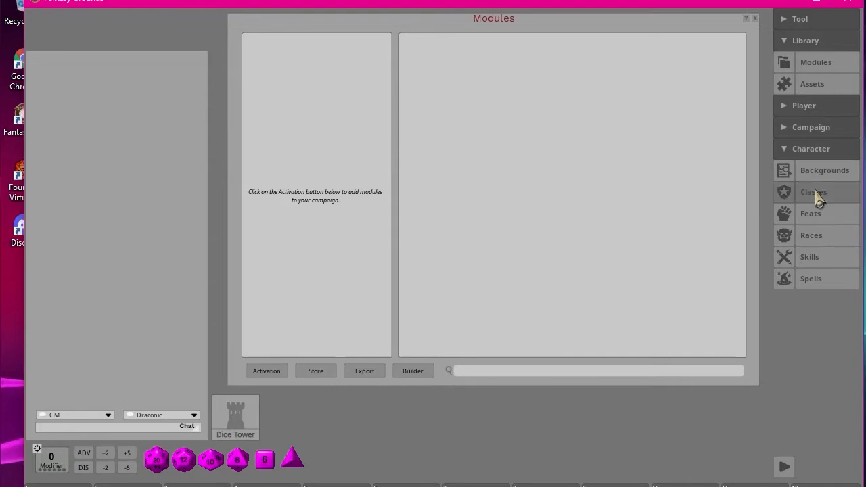
click(555, 144)
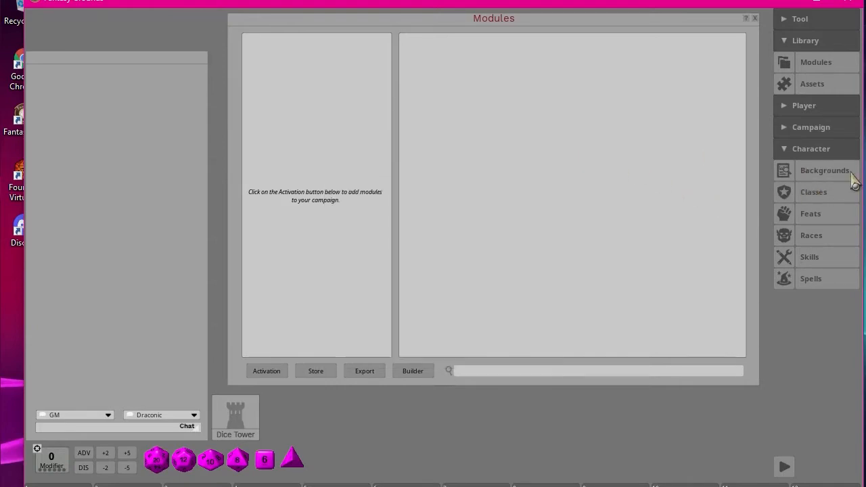
click(818, 280)
click(555, 144)
View the module Builder's Reference window and close it
click(413, 372)
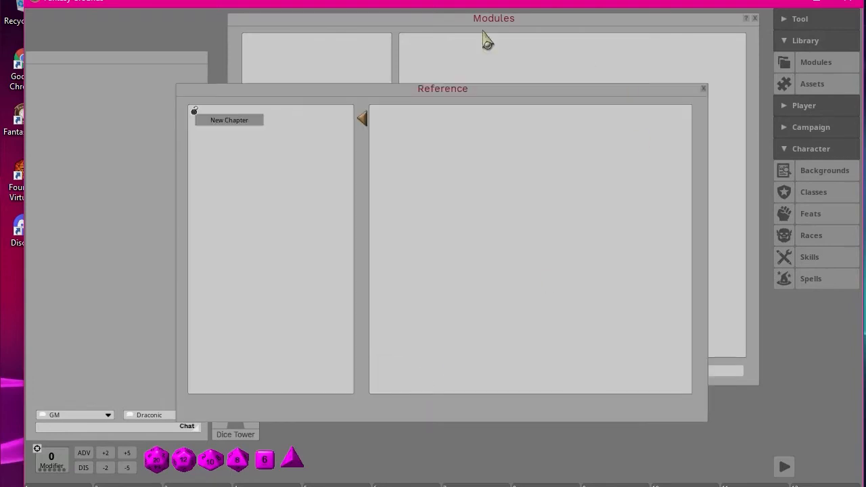
click(704, 89)
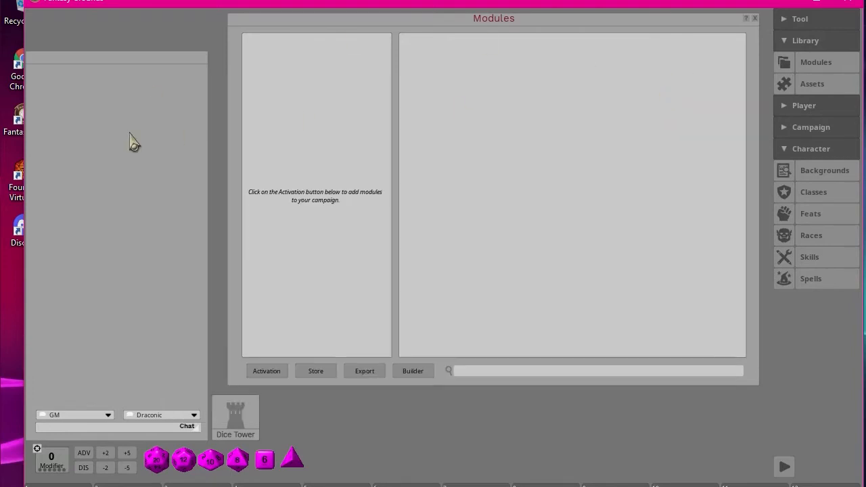
Open the Module Activation window, widen it to show three columns, and look through both pages of modules
click(267, 372)
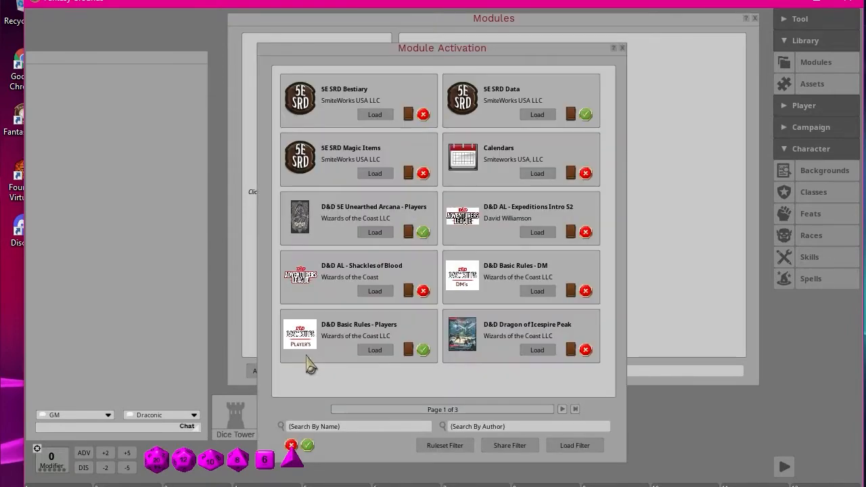
drag(379, 59, 222, 36)
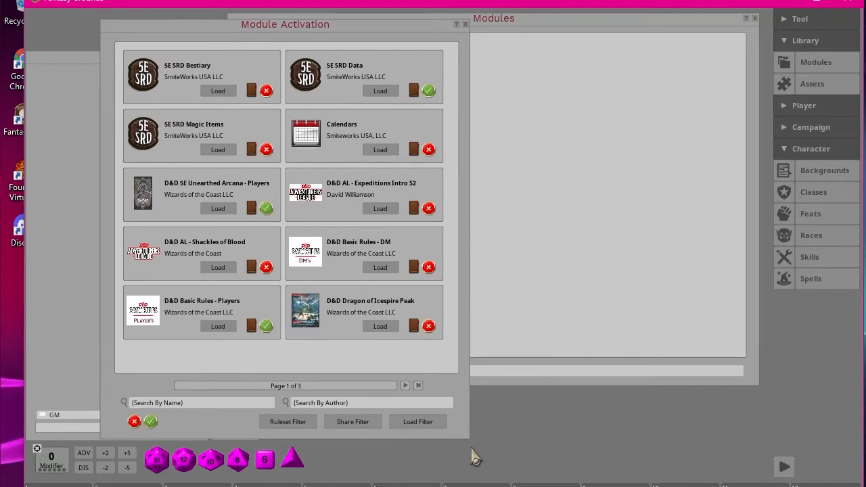
drag(467, 437, 738, 441)
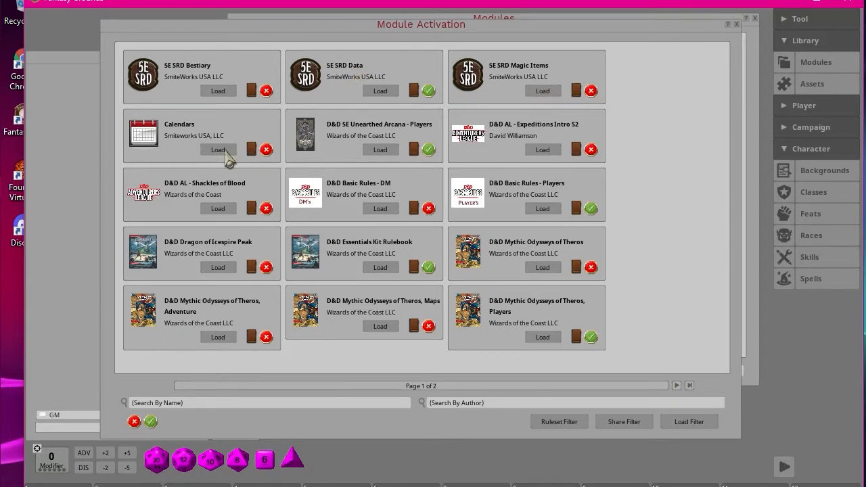
click(676, 385)
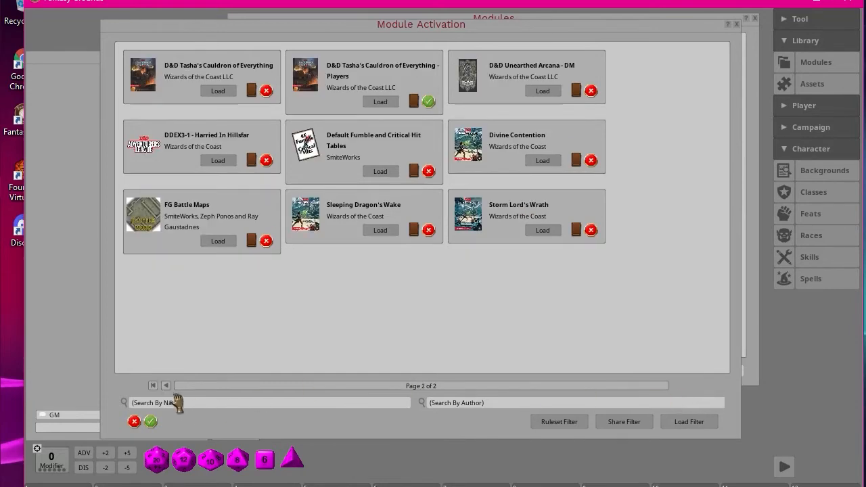
click(166, 385)
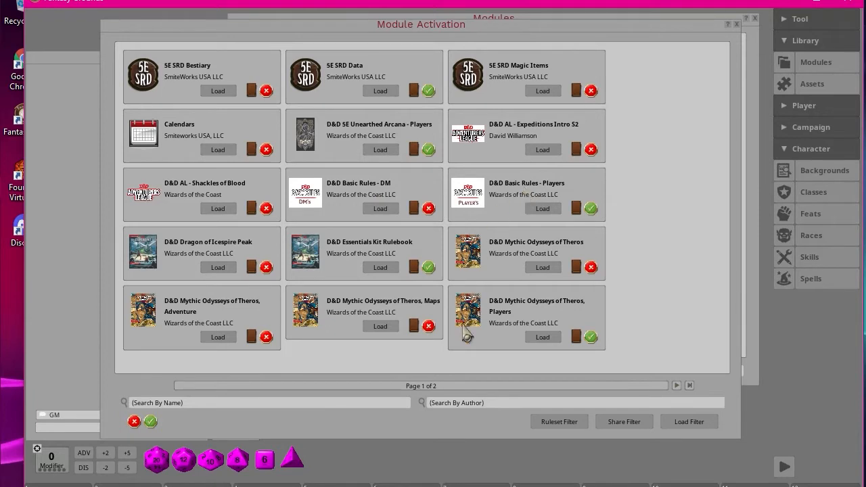
Review the second page of modules, return to the first, and block and re-allow player loading for 5E SRD Data
click(678, 385)
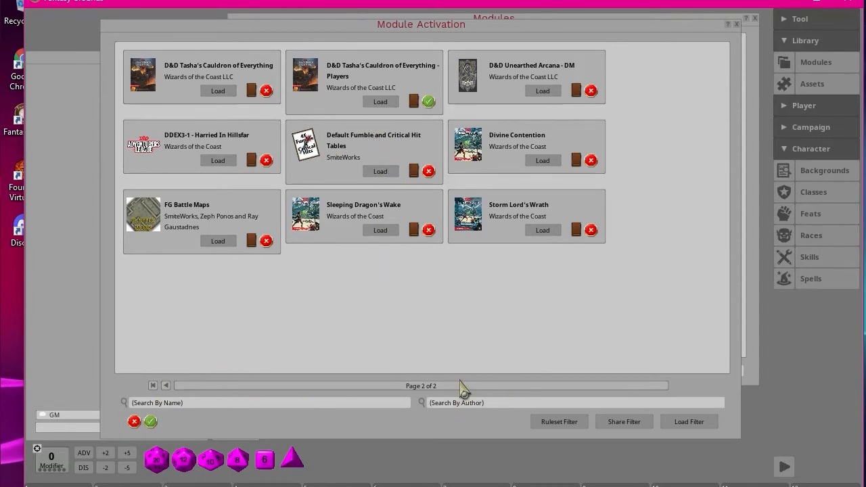
click(166, 386)
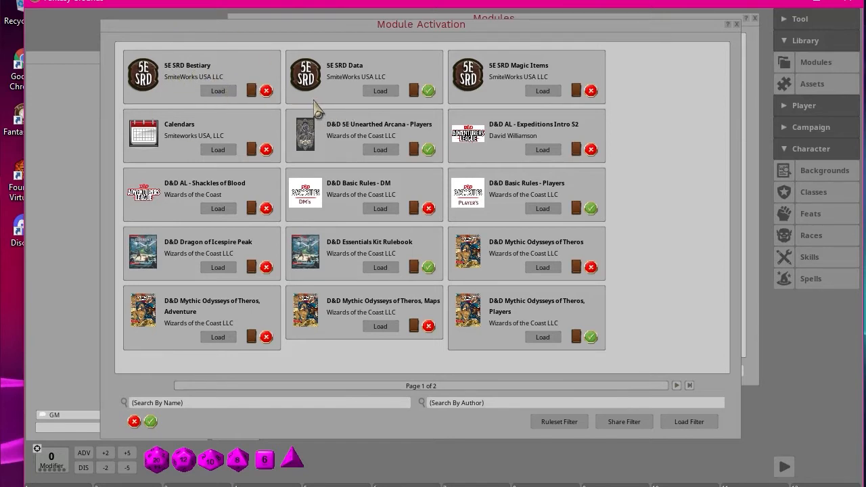
click(429, 92)
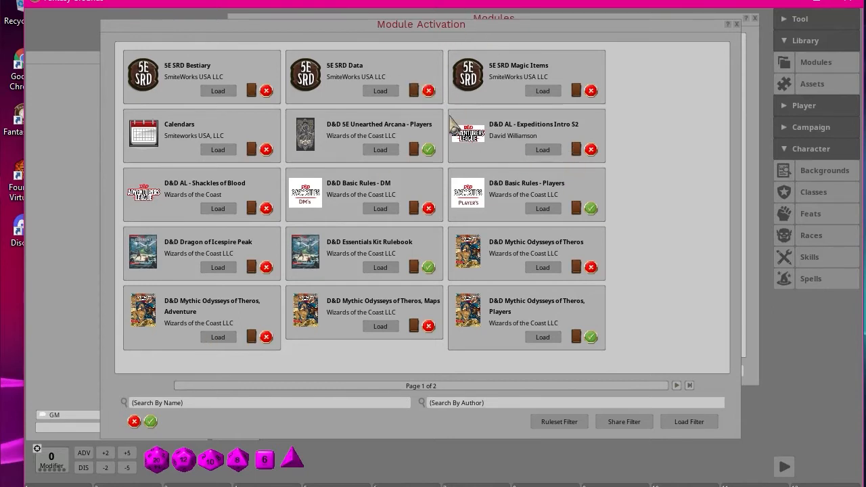
click(431, 93)
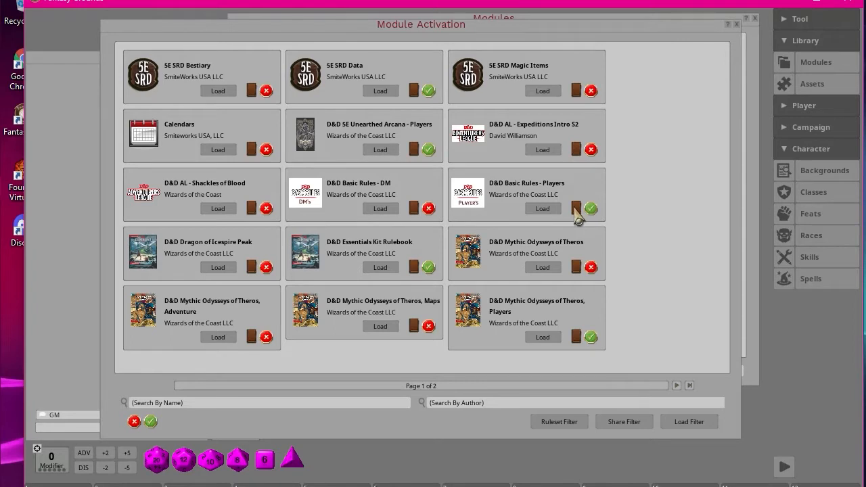
click(431, 93)
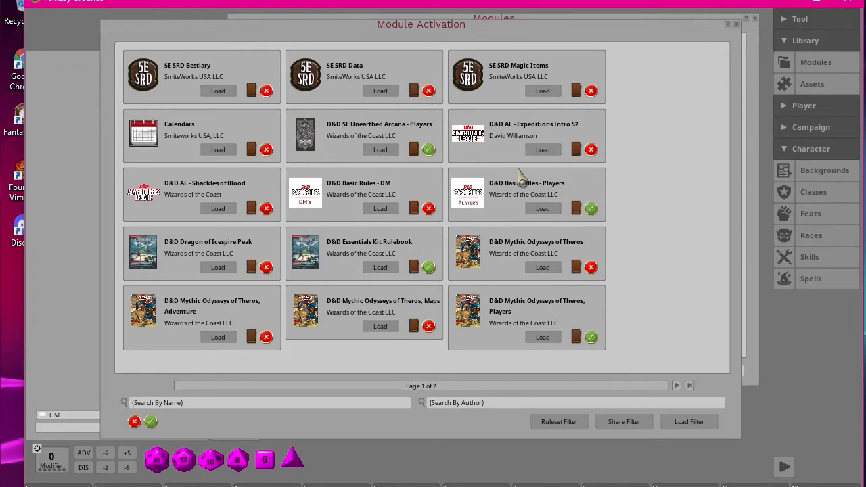
click(429, 92)
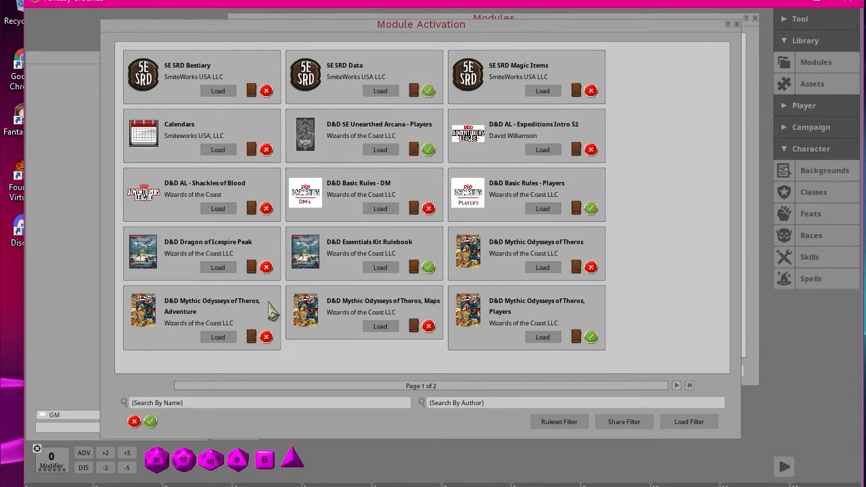
click(134, 421)
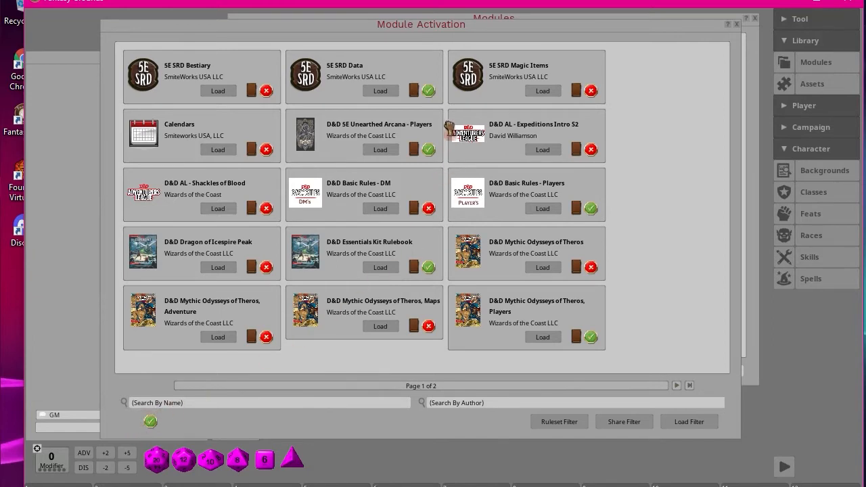
click(430, 92)
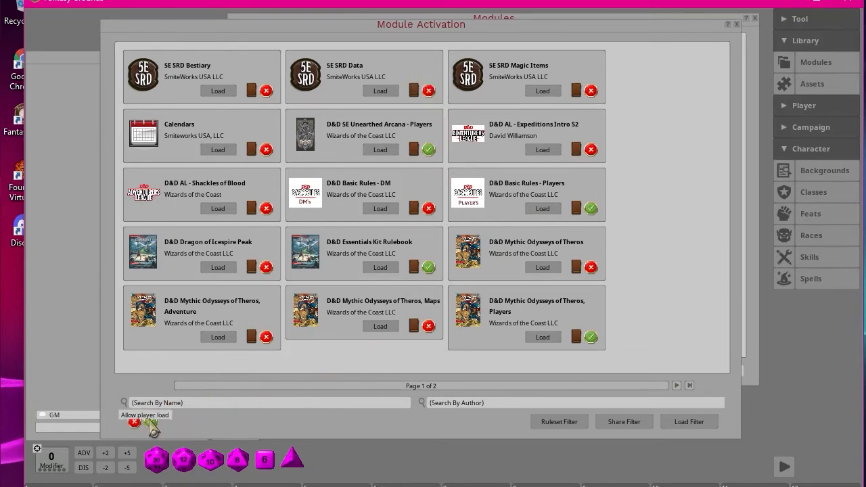
click(429, 91)
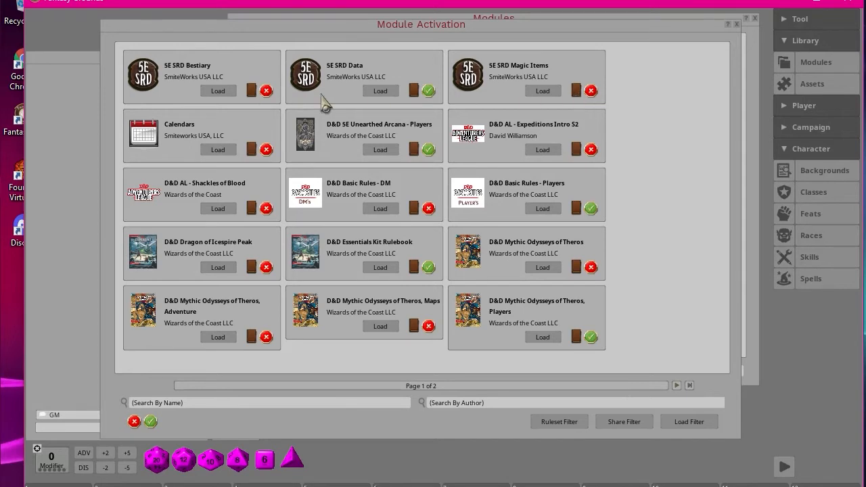
Load the 5E SRD Bestiary, 5E SRD Data, 5E SRD Magic Items, Calendars, D&D Basic Rules - DM and D&D Basic Rules - Players modules
click(219, 91)
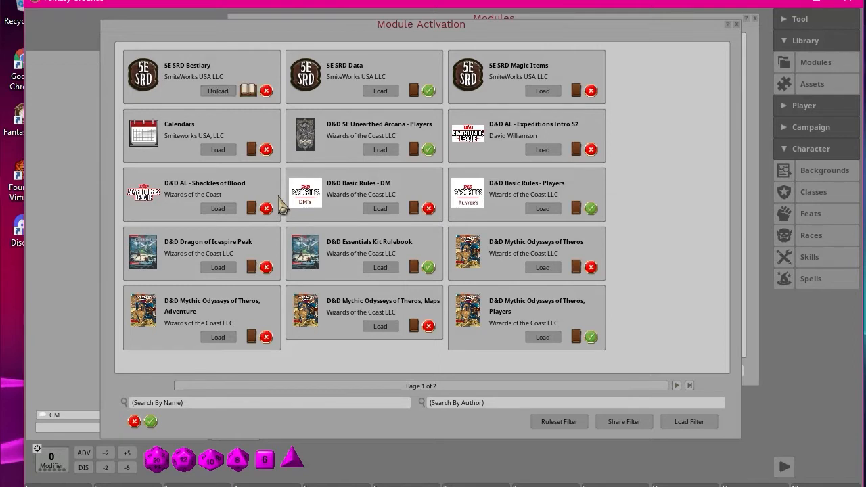
click(381, 92)
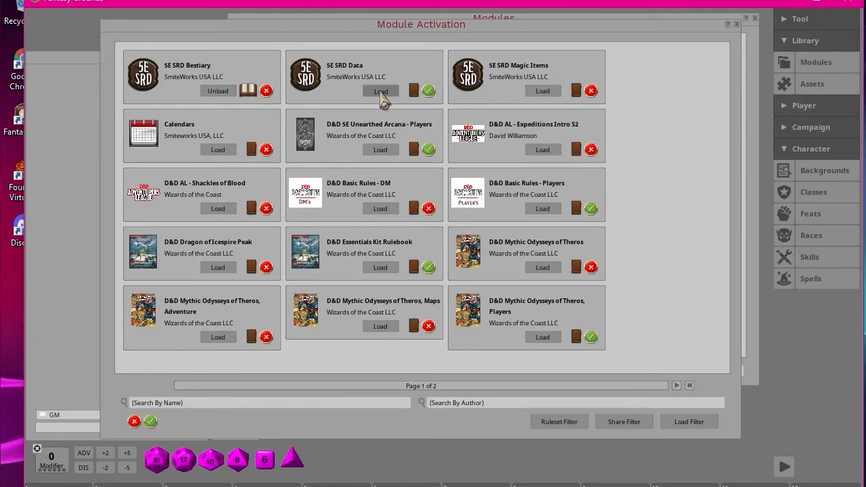
click(543, 92)
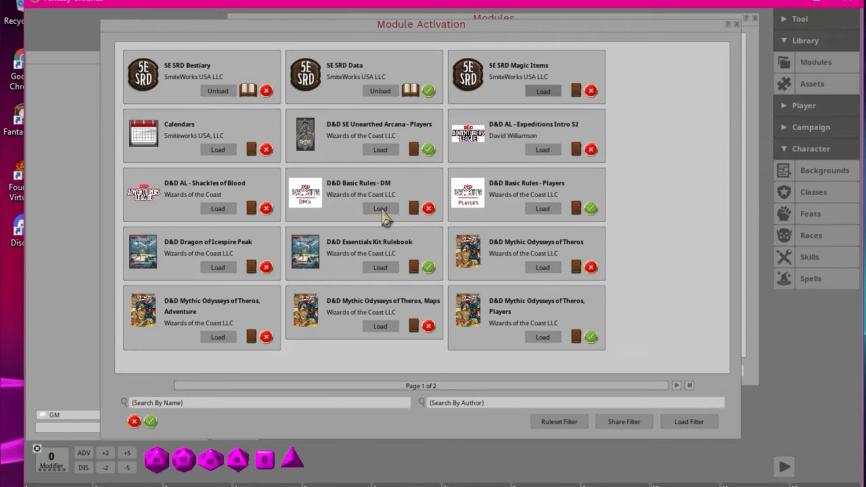
click(217, 149)
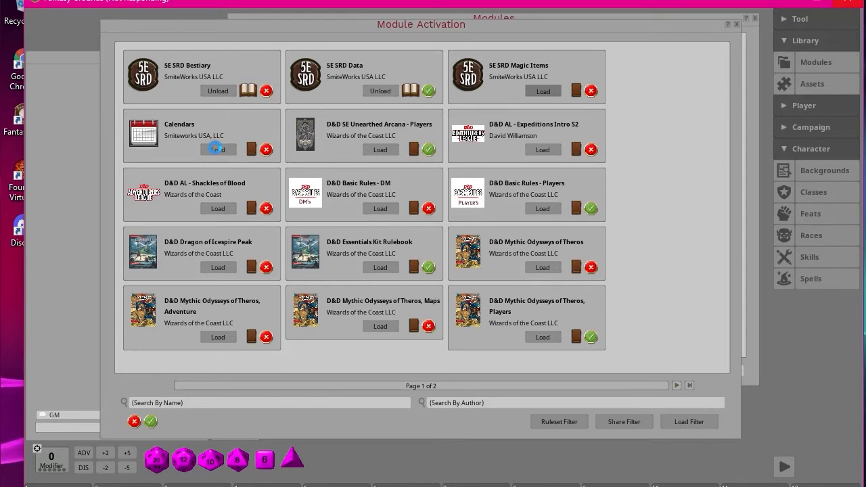
click(383, 209)
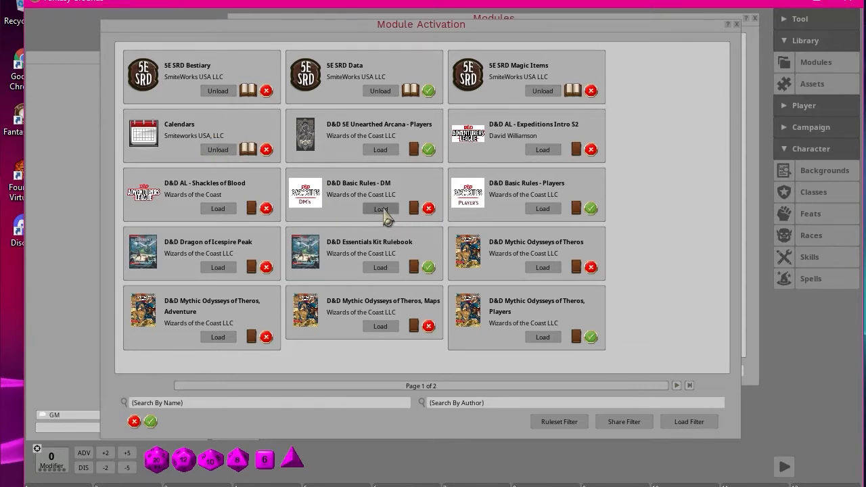
click(546, 210)
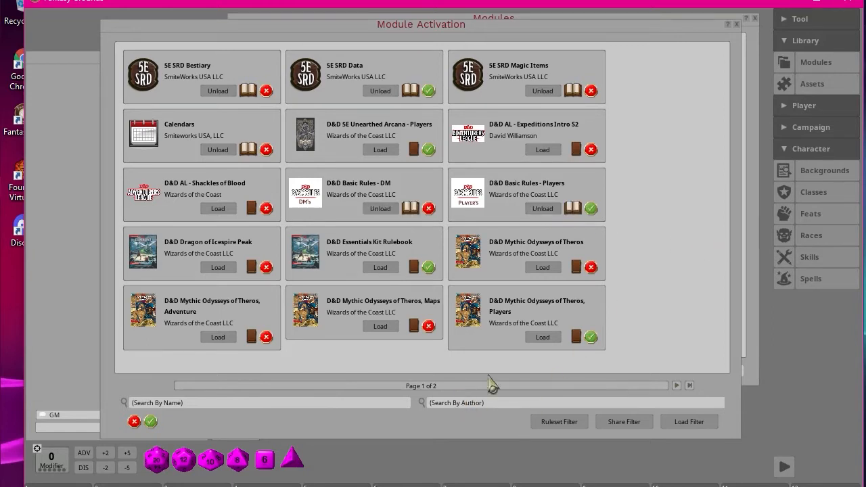
Load Default Fumble and Critical Hit Tables and FG Battle Maps from the second page, and close Module Activation
click(677, 385)
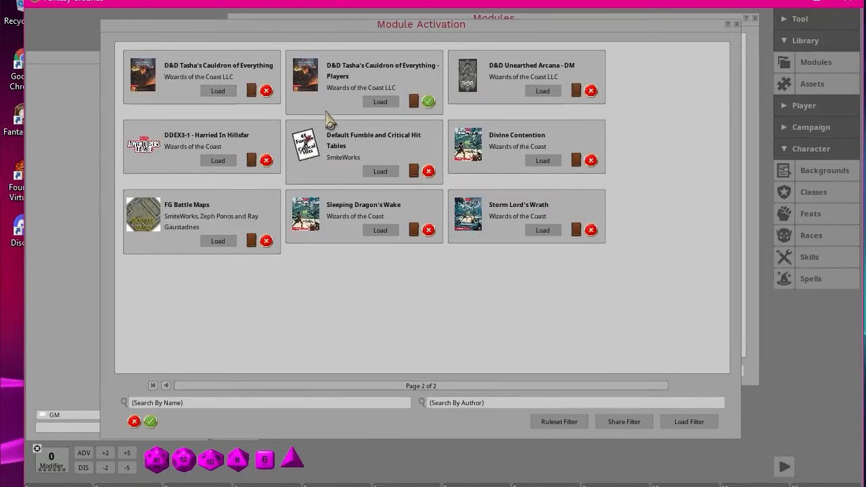
click(380, 171)
click(218, 242)
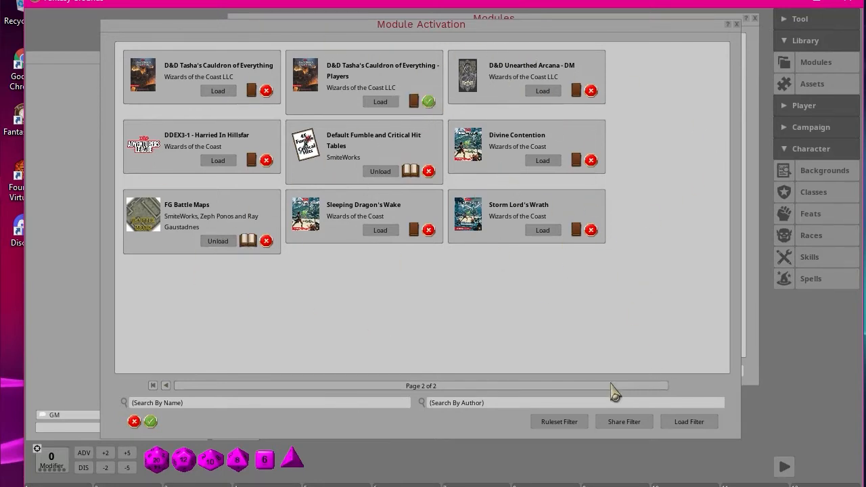
click(738, 24)
Look through the loaded modules and view the contents of Calendars and 5E SRD Bestiary
scroll(319, 242, down, 1)
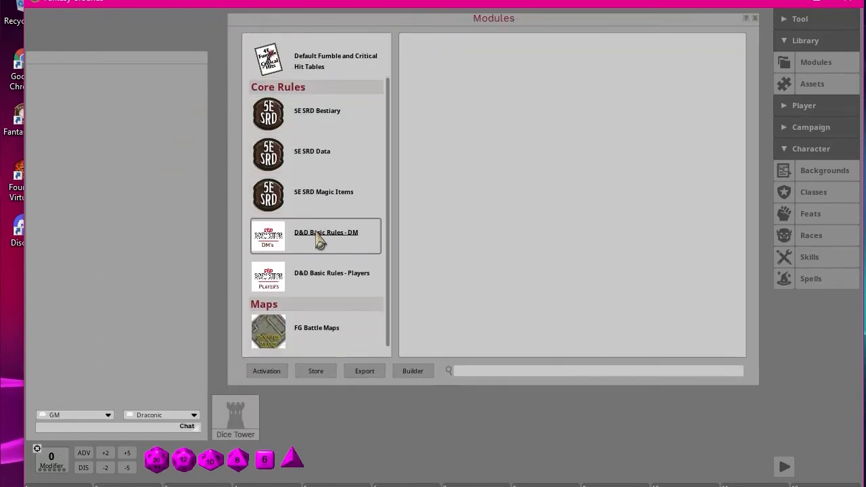
scroll(313, 115, up, 1)
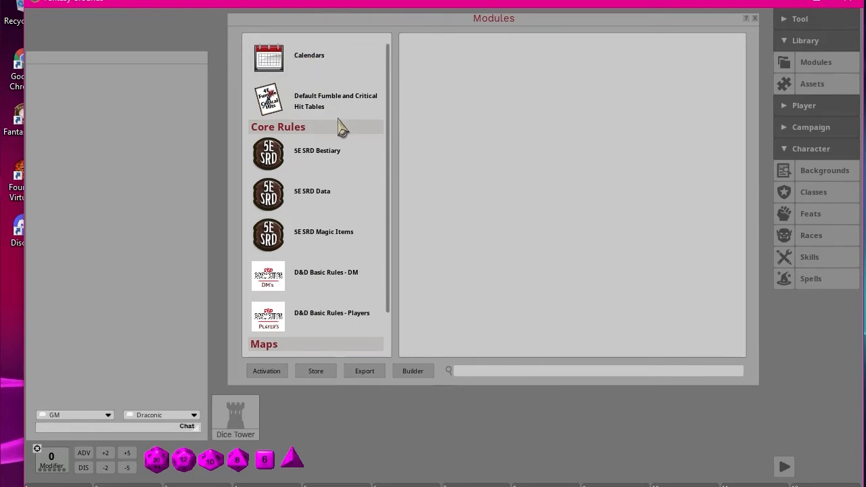
click(308, 64)
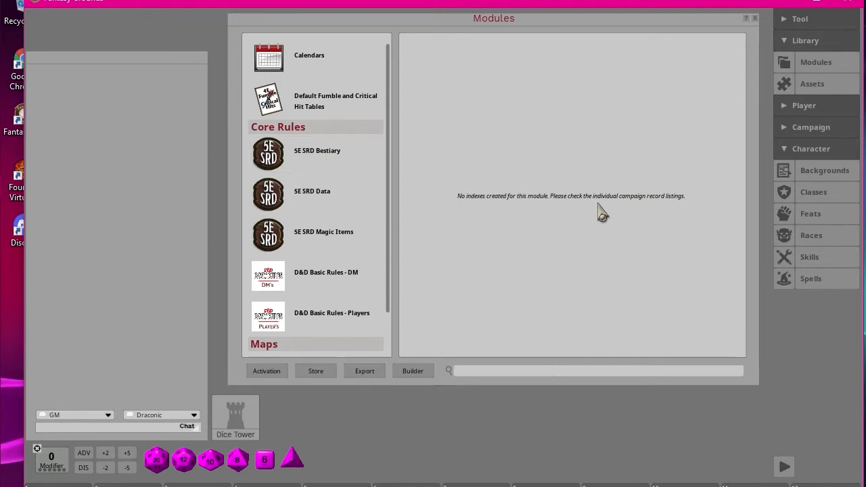
click(315, 161)
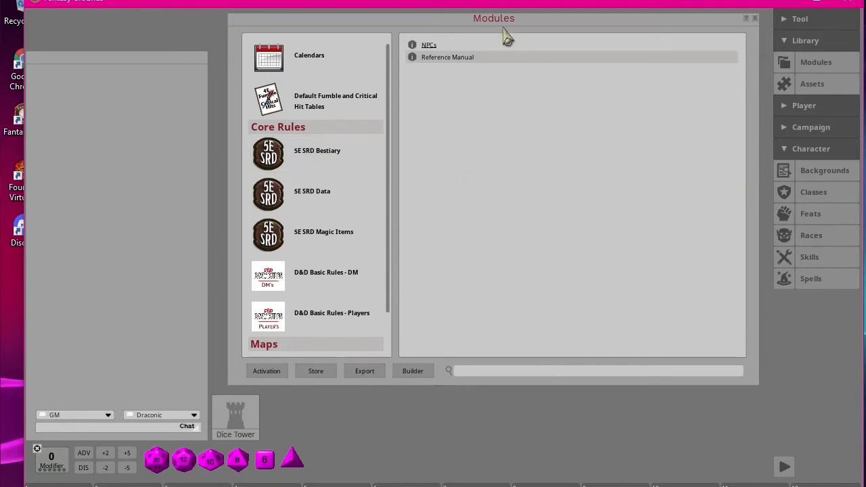
Open the bestiary's Reference Manual and view its Open Gaming License, Monsters and Size pages
click(442, 60)
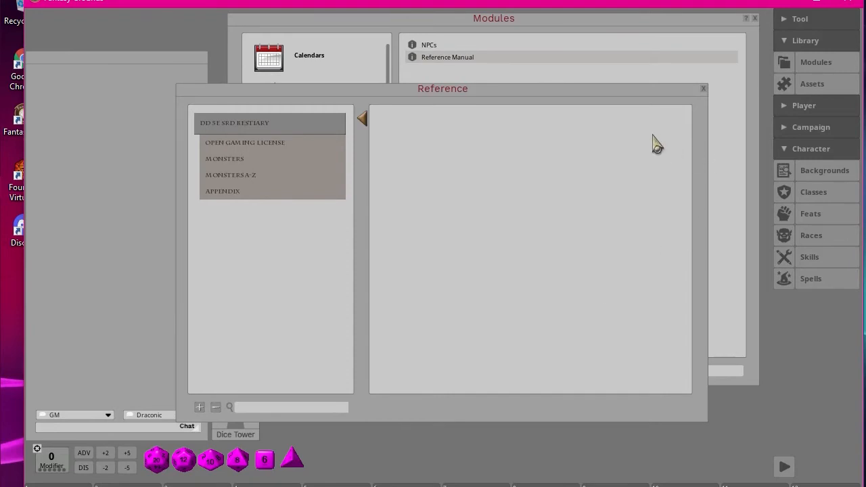
click(234, 144)
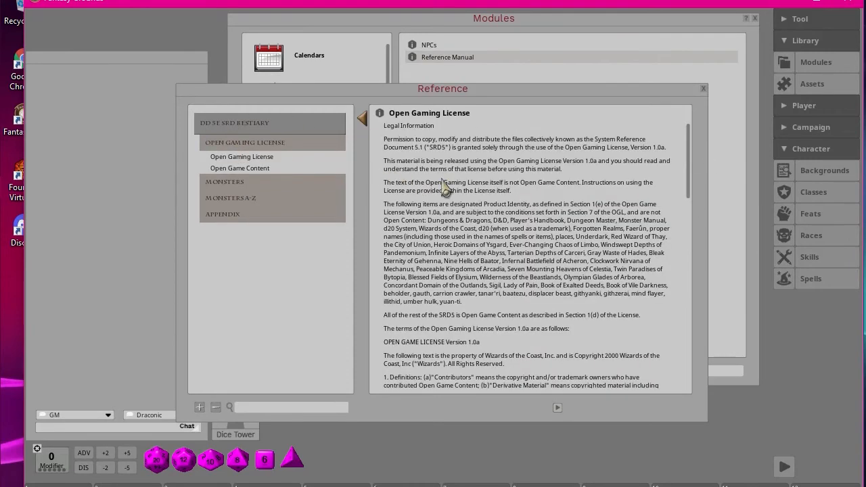
click(224, 182)
scroll(316, 209, down, 1)
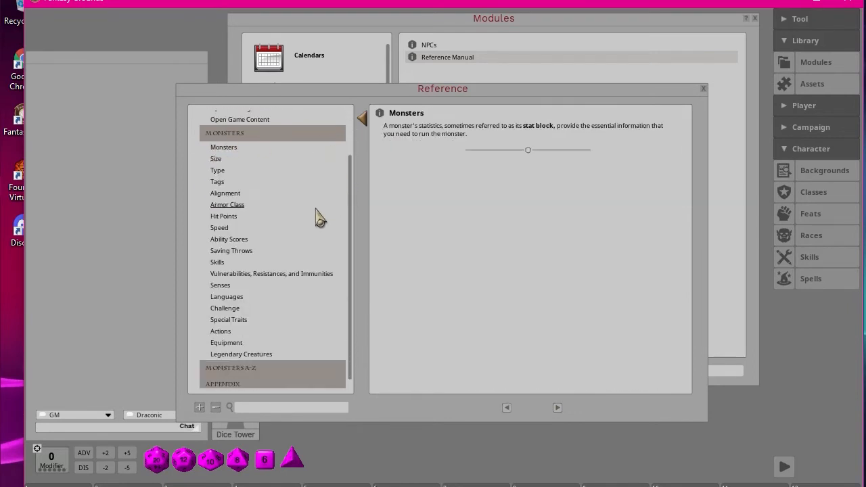
click(215, 160)
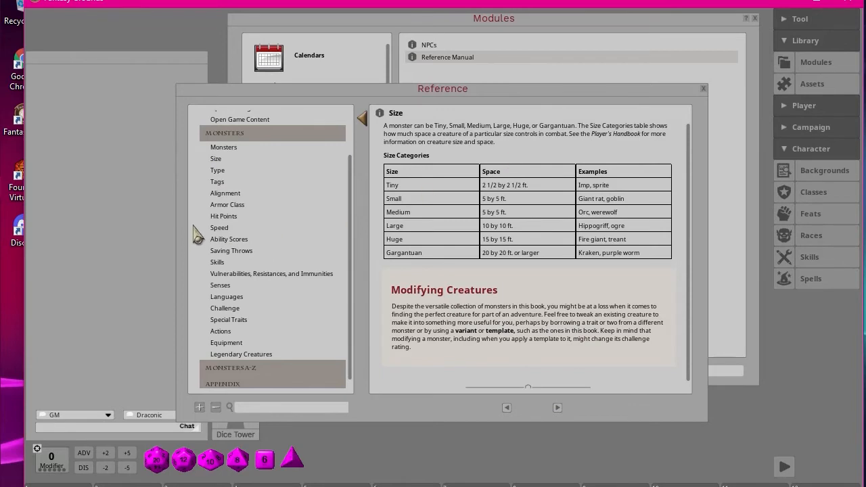
Open the NPC list from Monsters A-Z, open its Alphabetical Index, and move both NPCs windows clear of the manual
scroll(274, 274, down, 1)
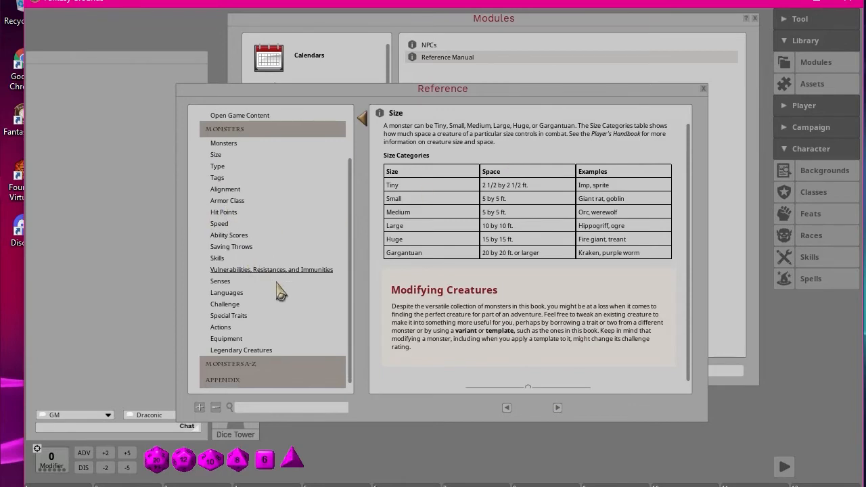
click(238, 366)
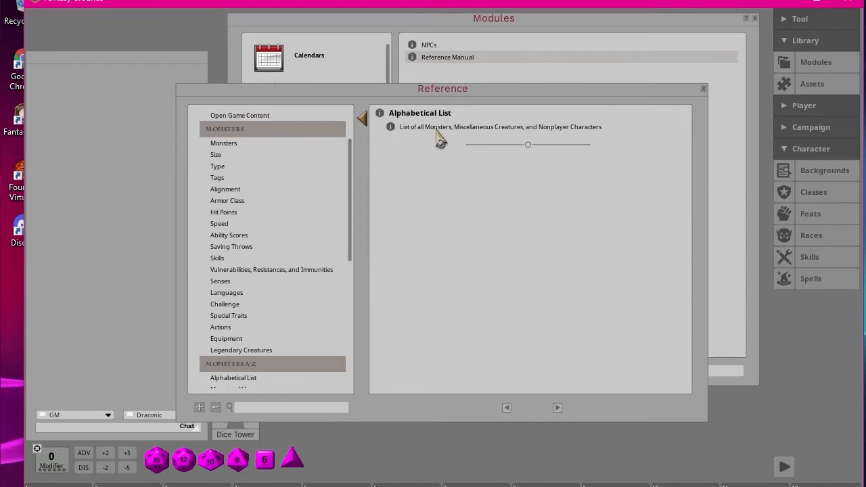
click(392, 128)
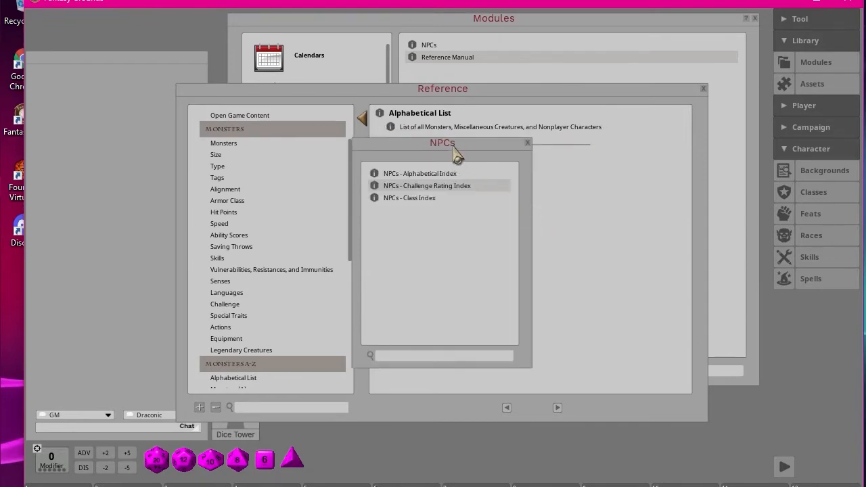
drag(454, 145, 274, 44)
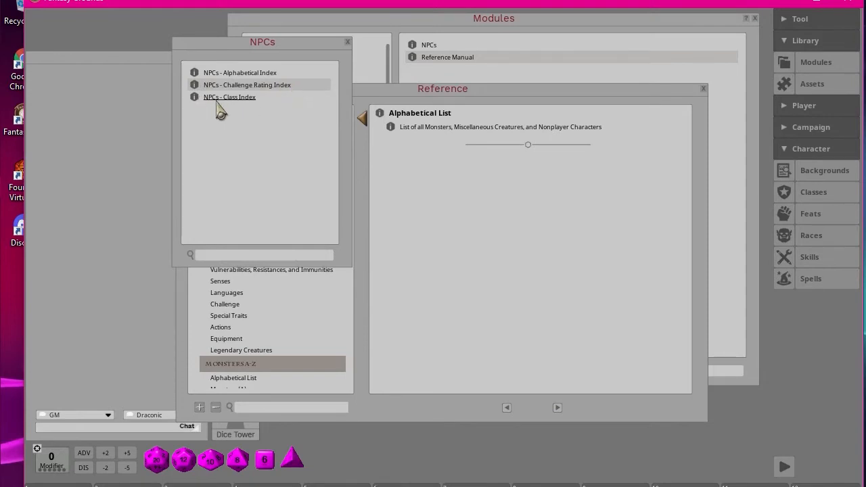
click(194, 73)
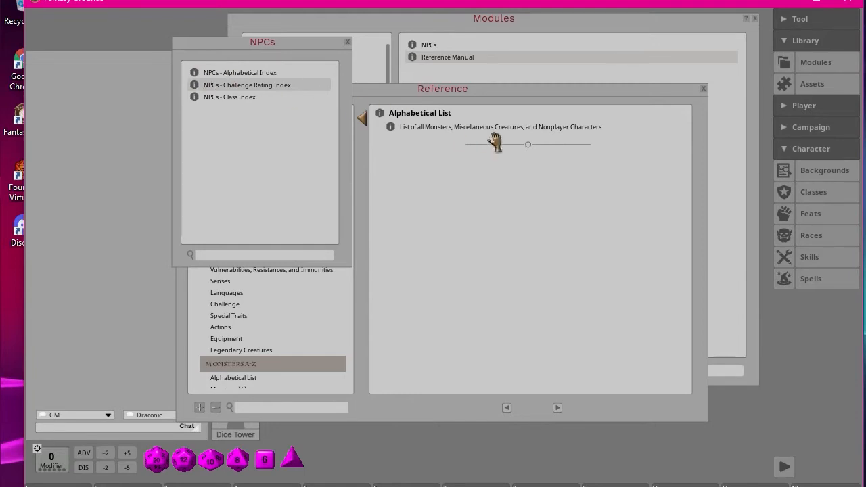
drag(447, 150, 443, 59)
Browse the alphabetical NPC list, filter it by "zom" and open the Zombie record
scroll(453, 152, down, 12)
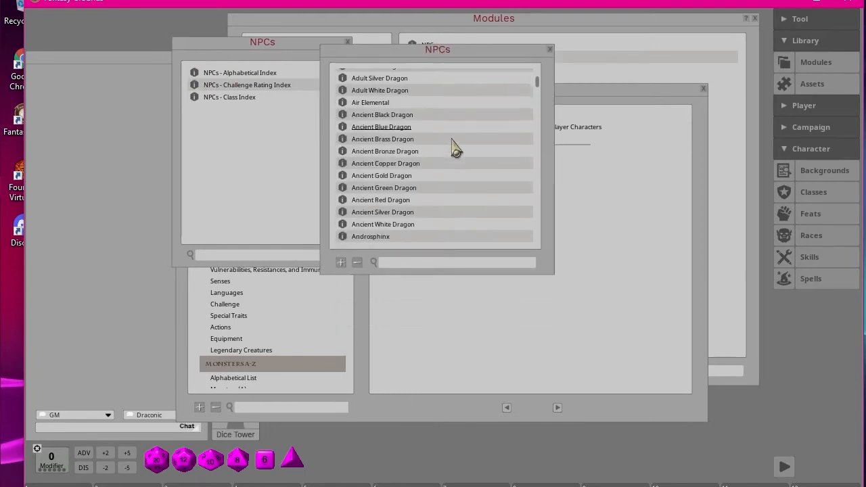
scroll(452, 161, down, 15)
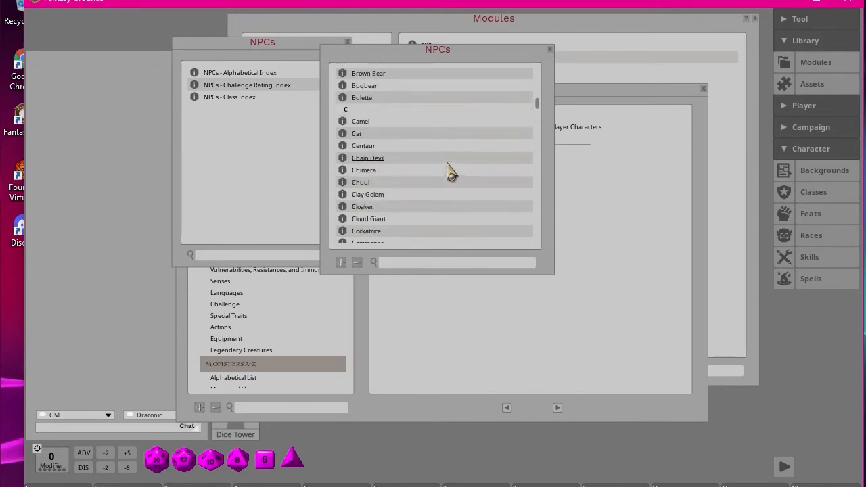
scroll(452, 178, up, 10)
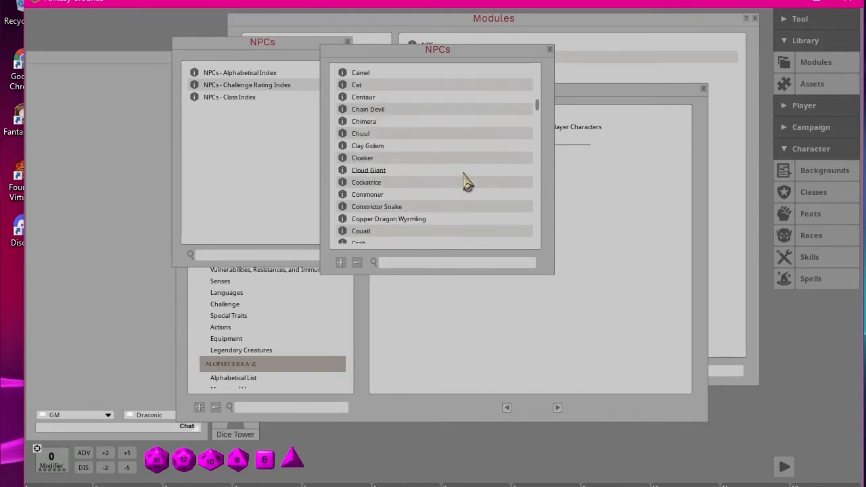
click(423, 263)
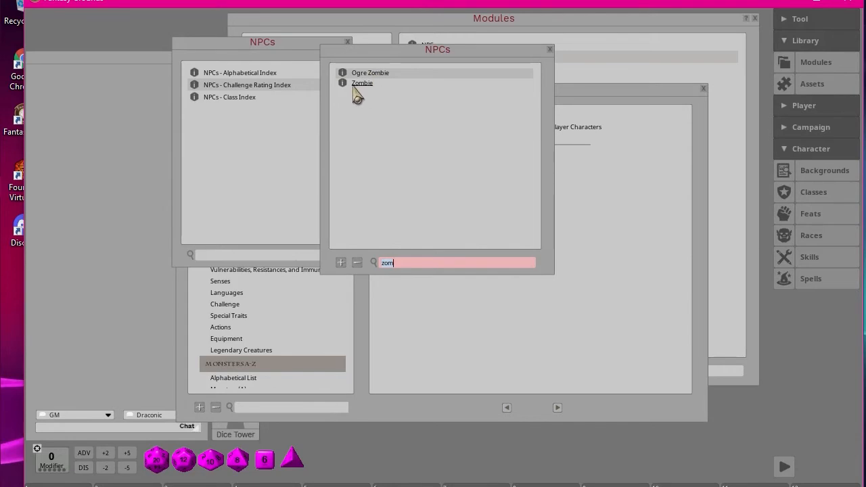
click(360, 85)
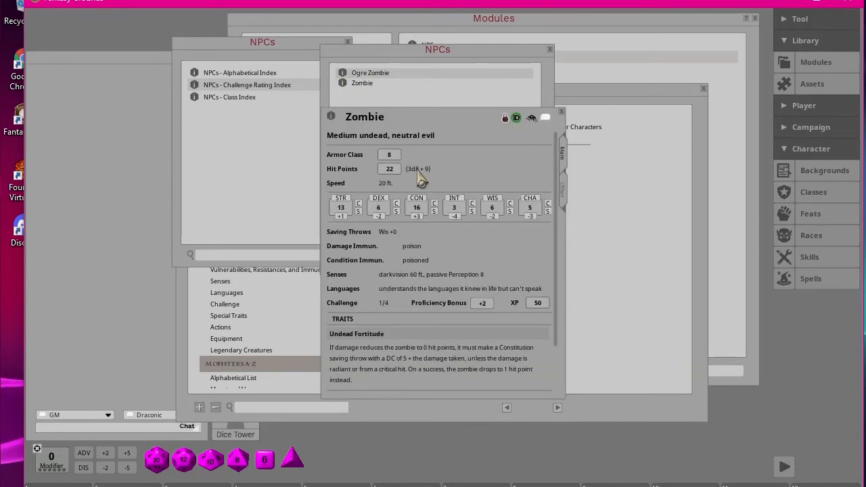
Move the Zombie record clear of the NPC list and look through its main statistics and its Other page
drag(436, 136, 518, 81)
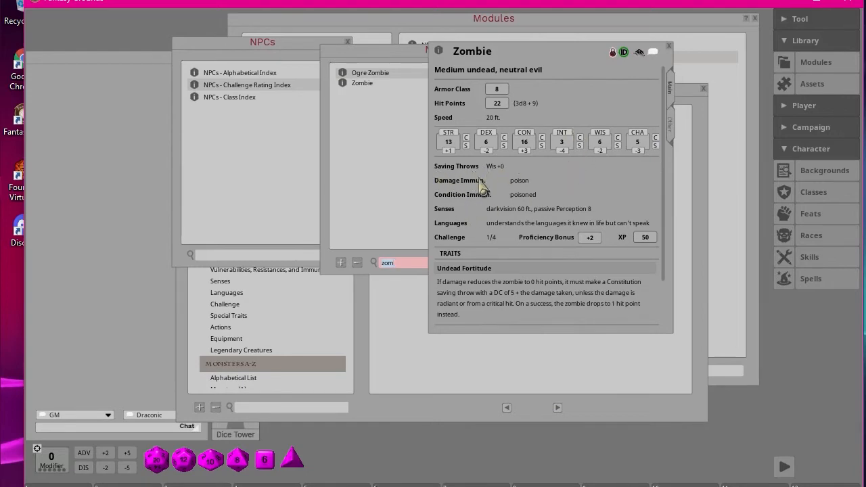
scroll(569, 230, down, 2)
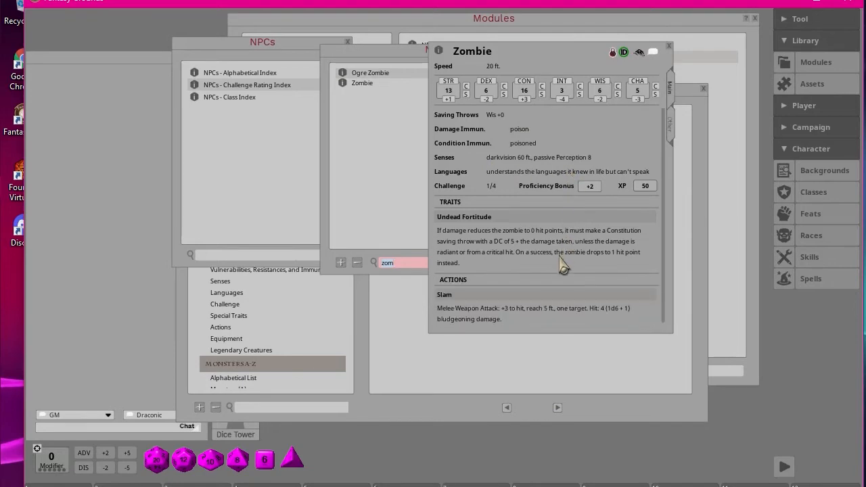
scroll(562, 265, up, 2)
scroll(562, 265, down, 2)
click(672, 128)
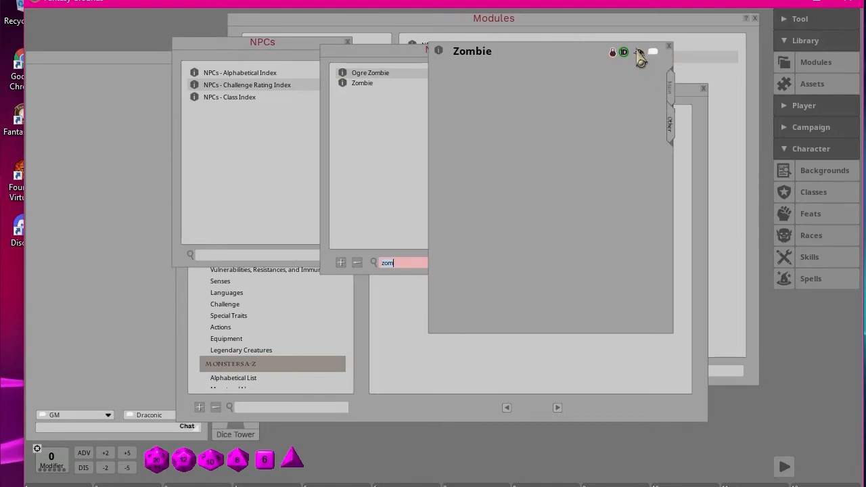
Move the Zombie record toward the chat and send the chat message "uggggg Brains" as Zombie in Draconic
drag(547, 60, 350, 108)
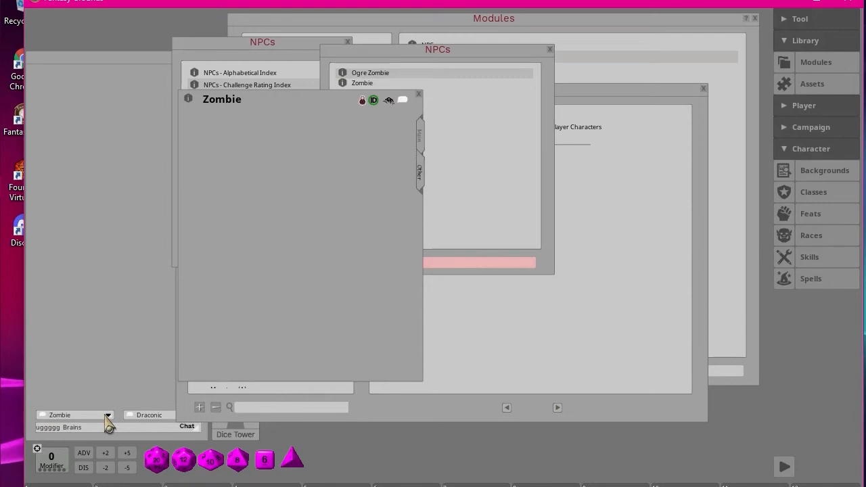
key(Return)
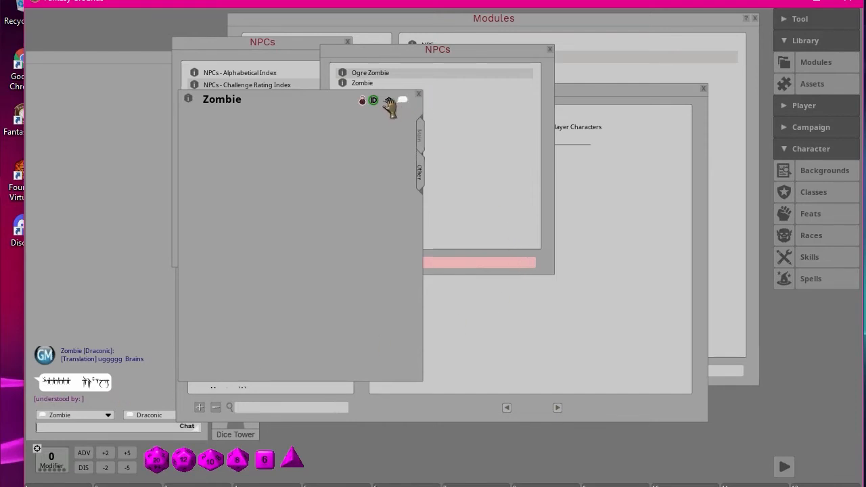
Return to the Zombie's main page, toggle its identified state off and back on, and check its read-only indicator
mouse_move(389, 102)
mouse_down()
mouse_move(393, 139)
mouse_move(390, 106)
mouse_up()
click(420, 139)
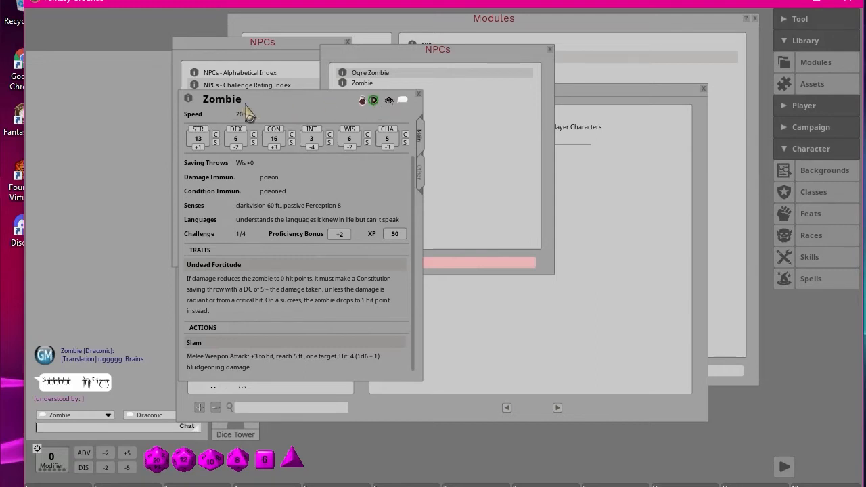
click(374, 100)
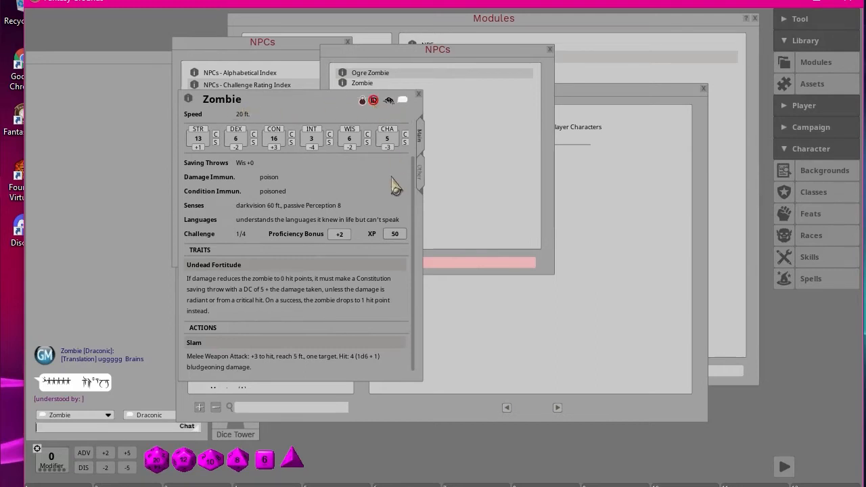
click(374, 101)
click(365, 103)
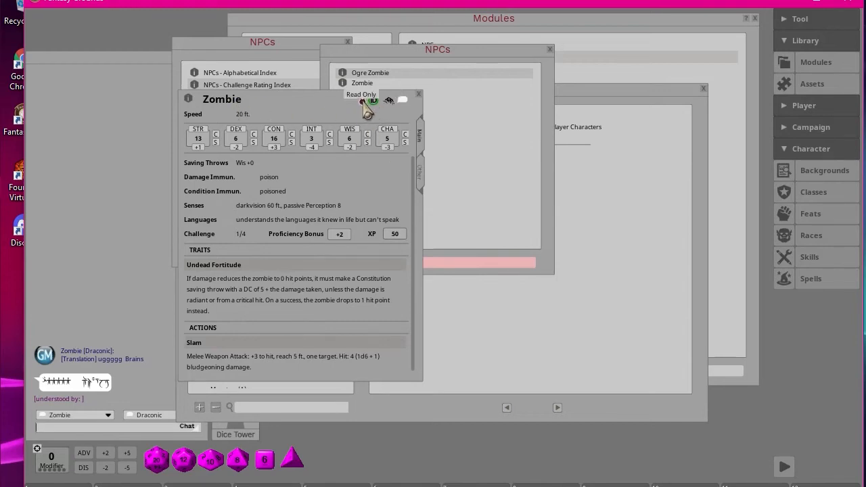
Close the Zombie record and both NPCs windows
click(419, 94)
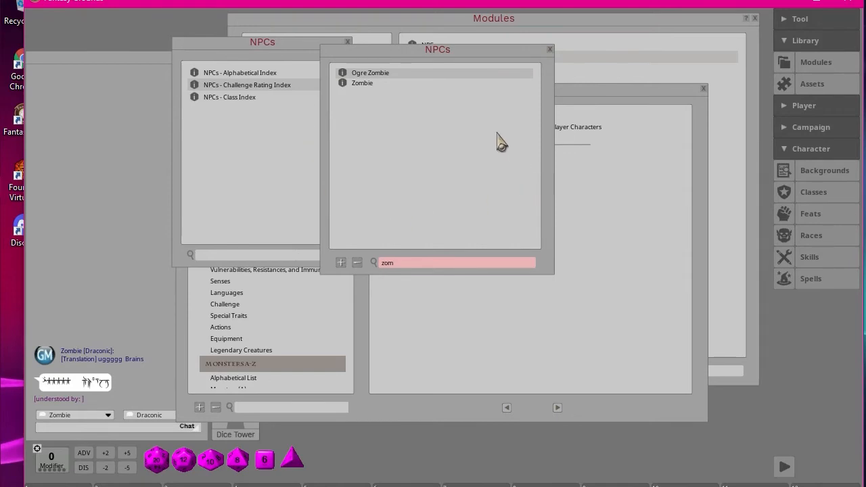
click(551, 56)
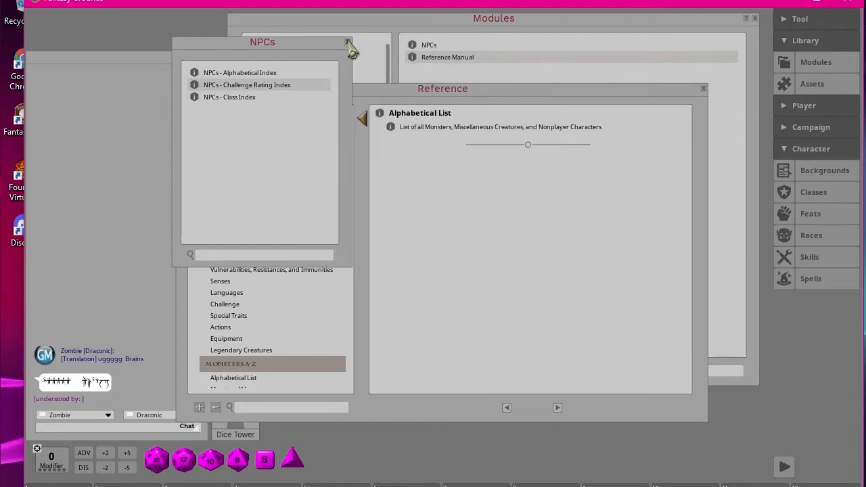
click(348, 42)
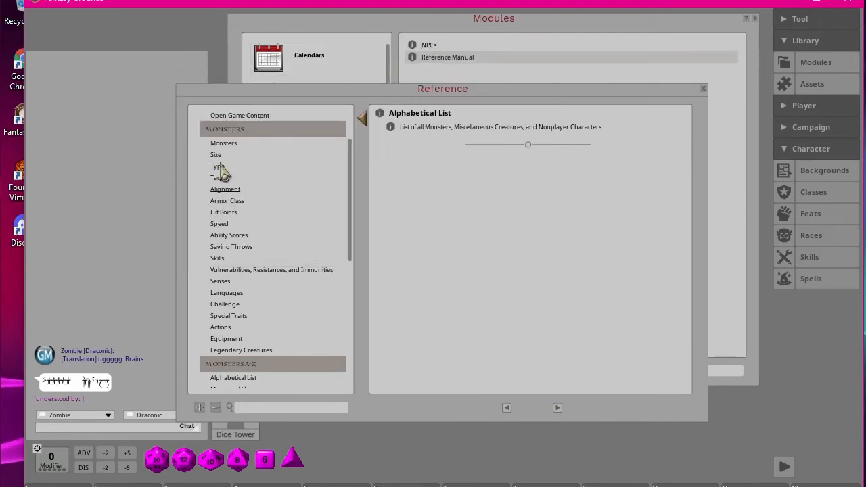
Hide and restore the reference manual's index, collapse its 5E SRD Bestiary heading, and close the manual
click(364, 121)
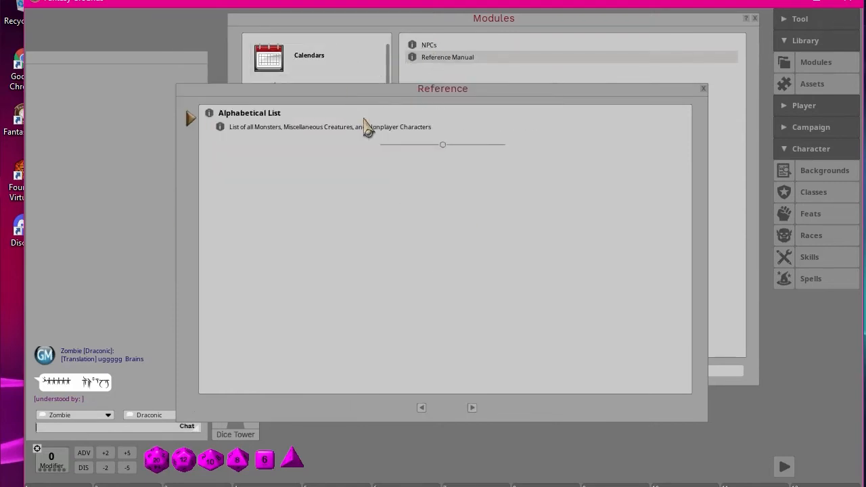
click(190, 120)
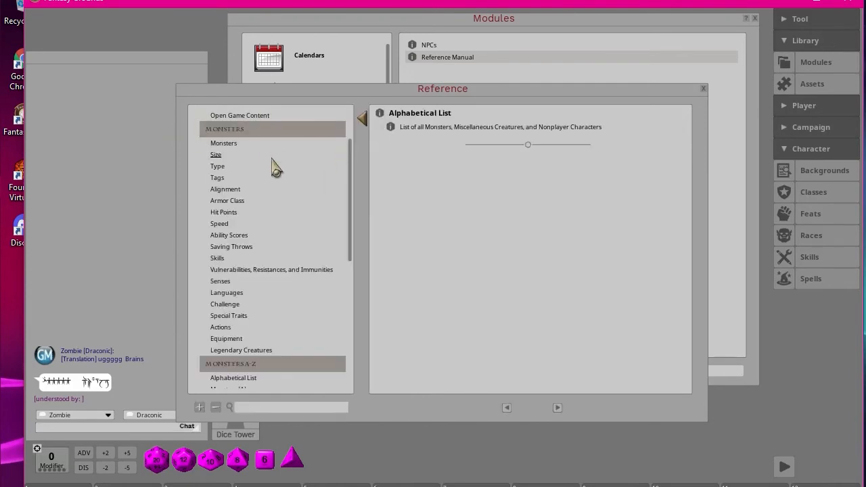
scroll(270, 166, up, 3)
click(224, 125)
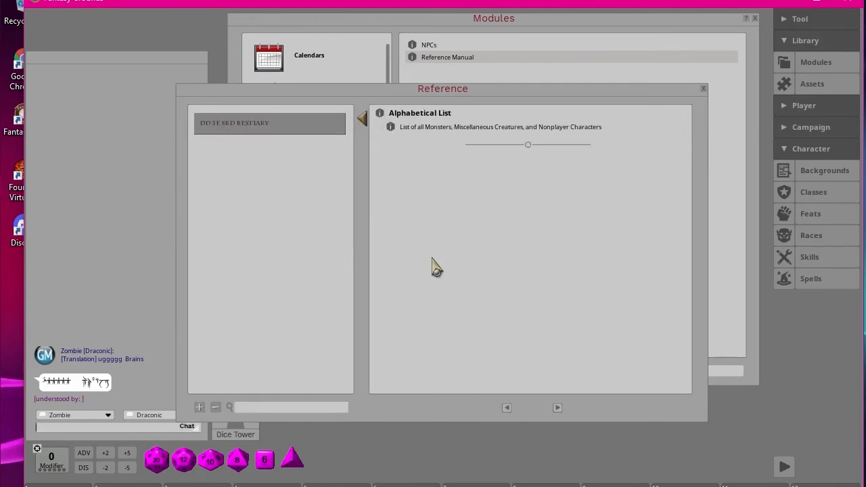
click(703, 90)
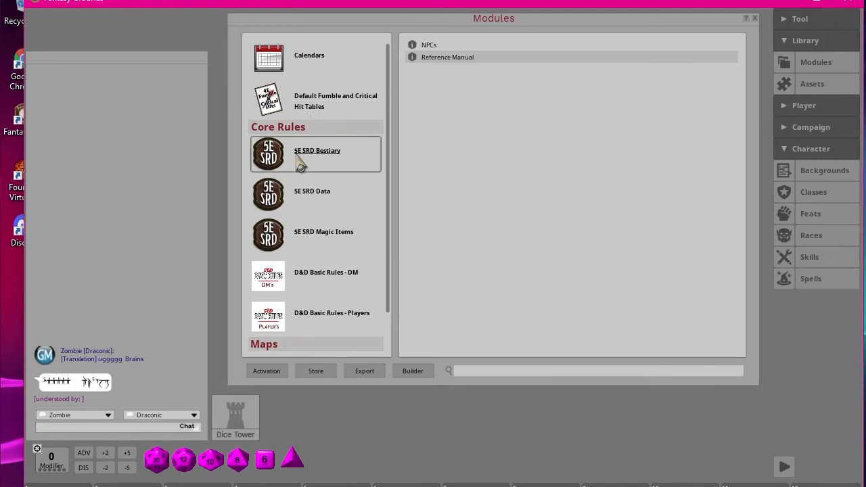
View the contents of 5E SRD Data, then browse the character Classes list and compare the source module of each class
click(308, 193)
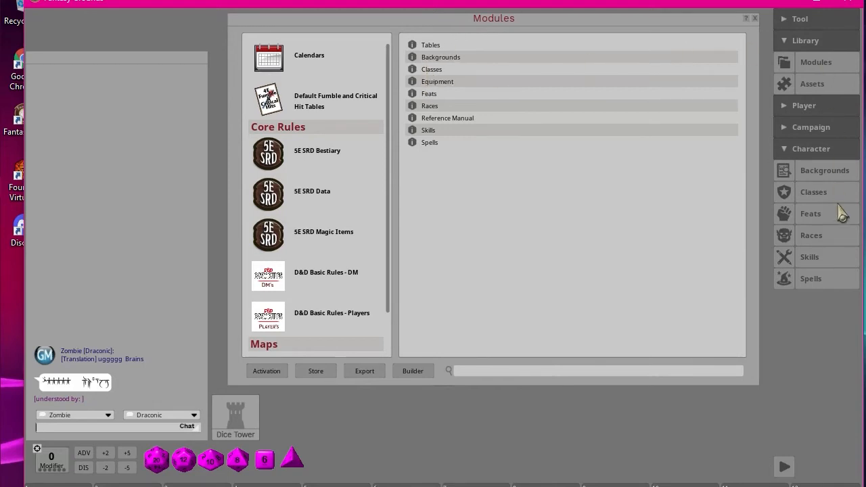
click(819, 193)
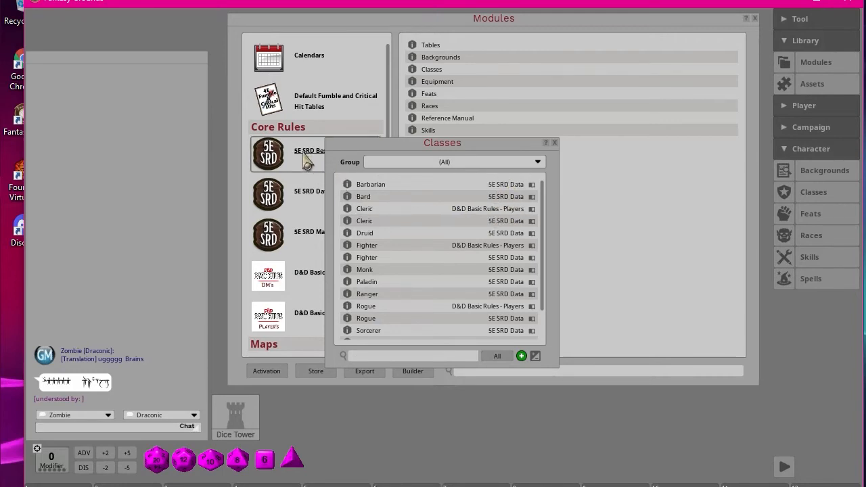
drag(386, 146, 503, 109)
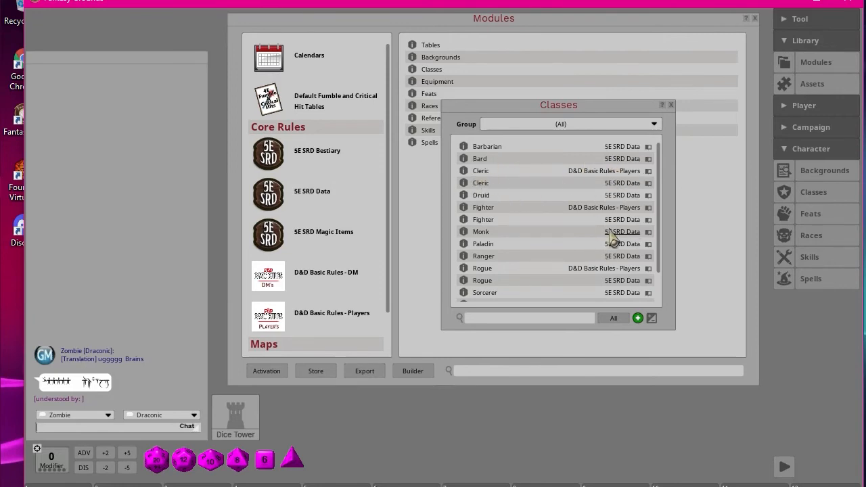
scroll(613, 235, down, 2)
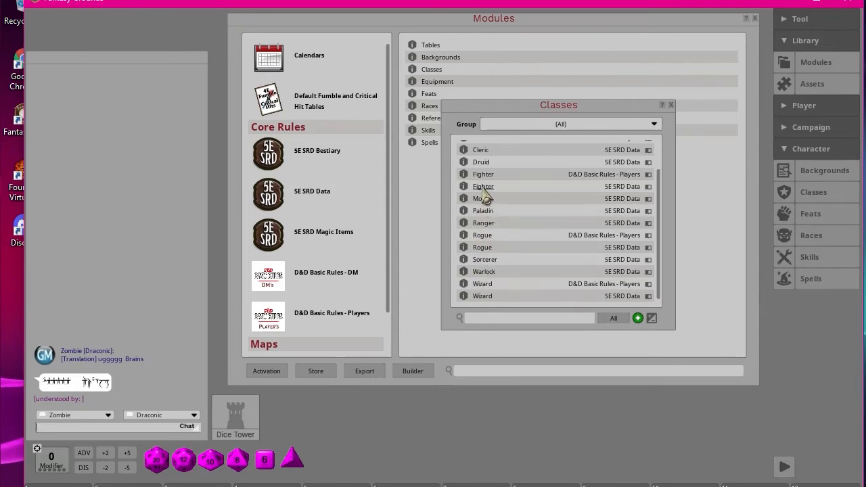
scroll(561, 250, up, 3)
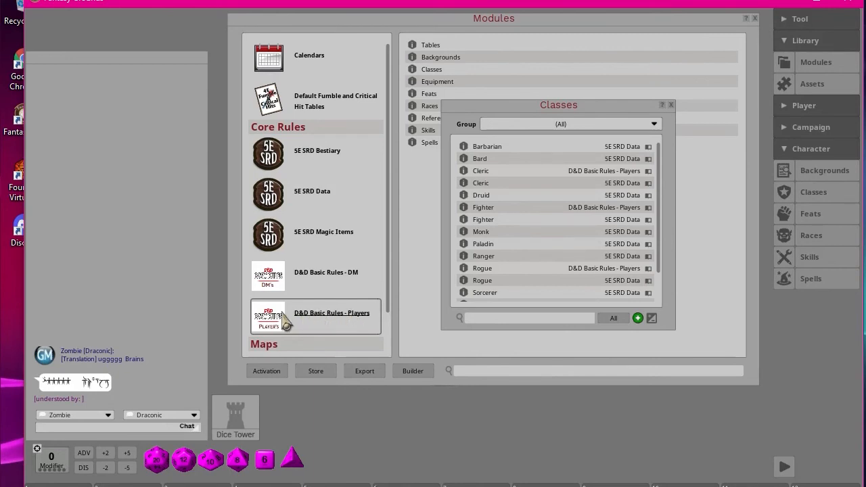
View the contents of D&D Basic Rules - Players, including its Backgrounds list and Reference Manual
click(322, 323)
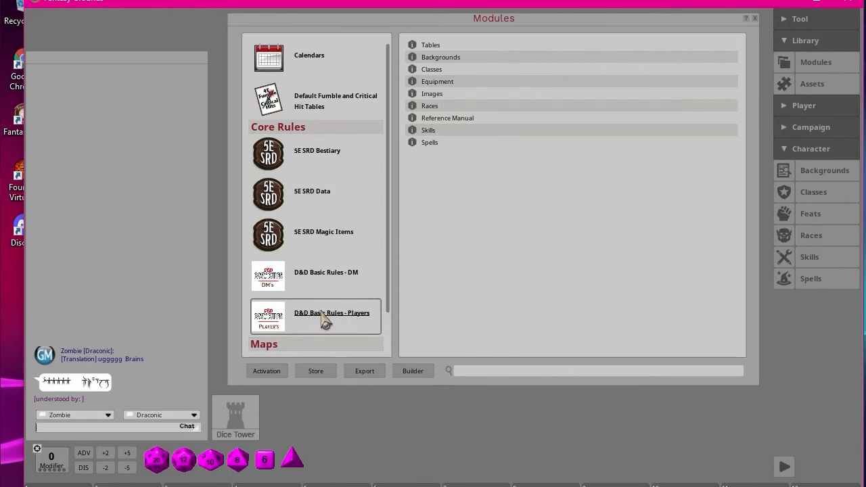
click(437, 59)
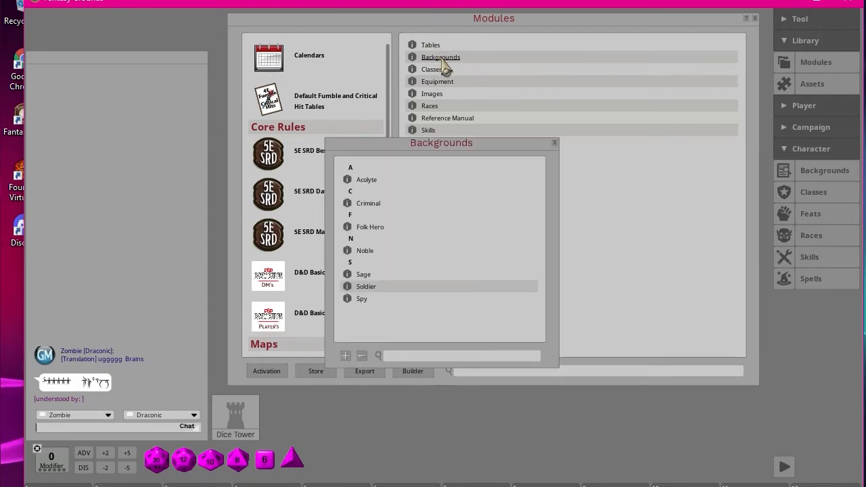
click(561, 144)
click(447, 120)
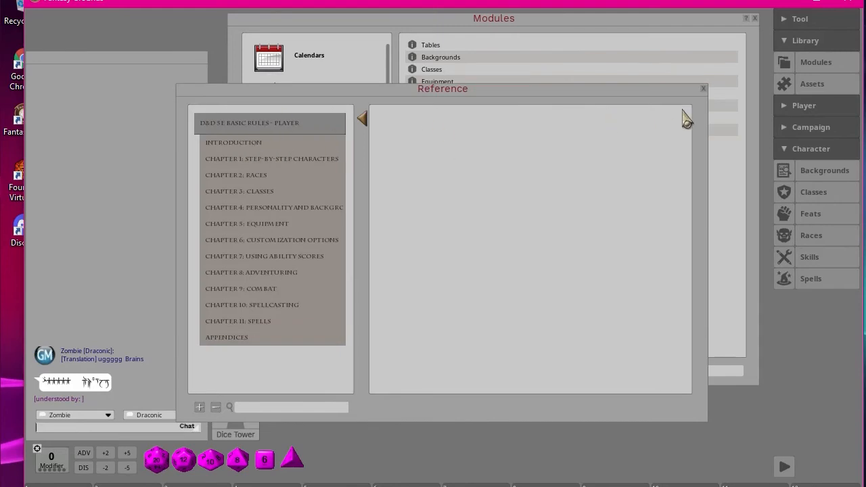
click(704, 88)
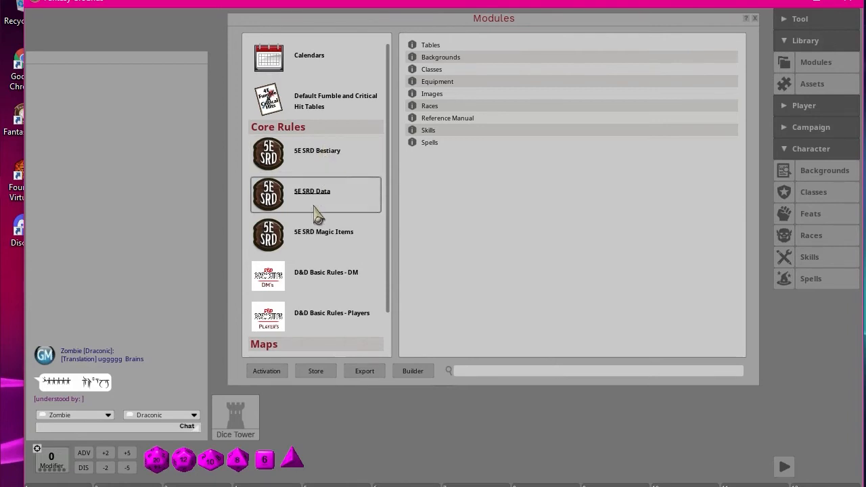
Unload the D&D Basic Rules - Players module and close the Module Activation window
click(267, 371)
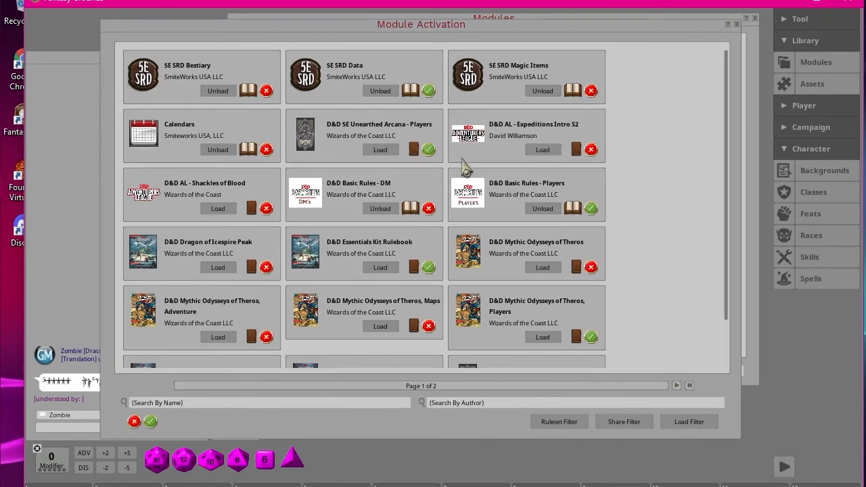
click(552, 210)
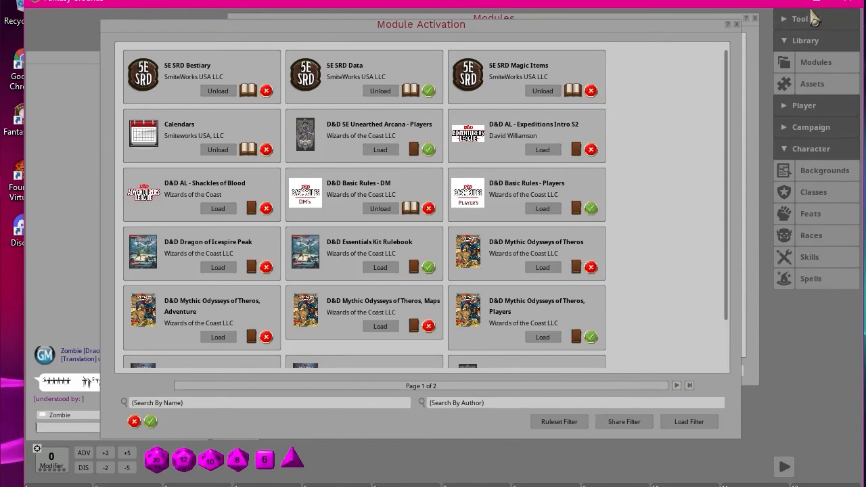
click(738, 25)
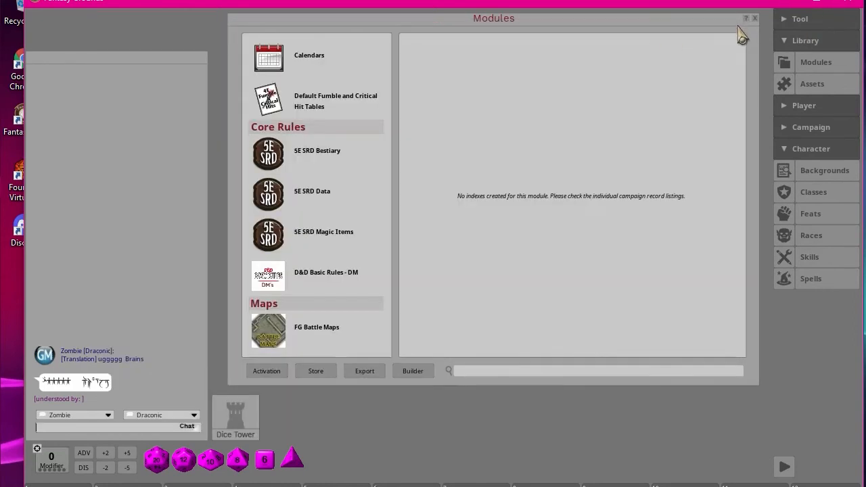
Examine which modules supply the entries in the character Classes, Backgrounds, Feats and Races lists, closing each list after viewing it
click(817, 194)
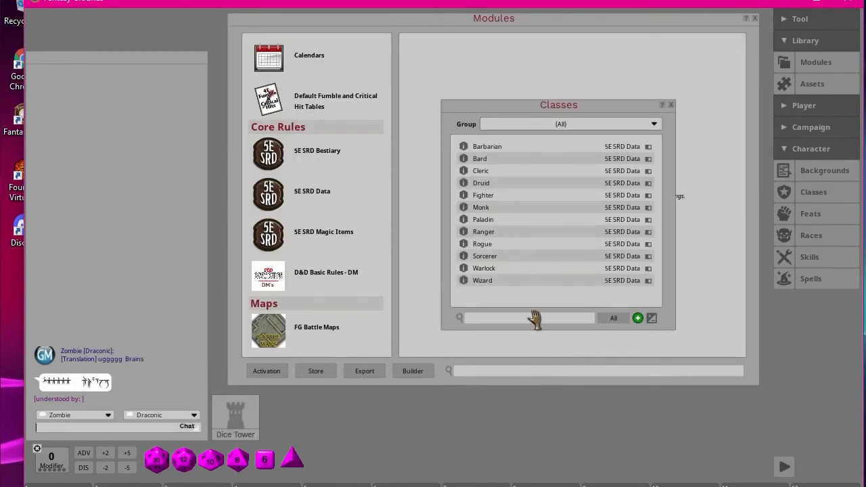
click(670, 106)
click(826, 171)
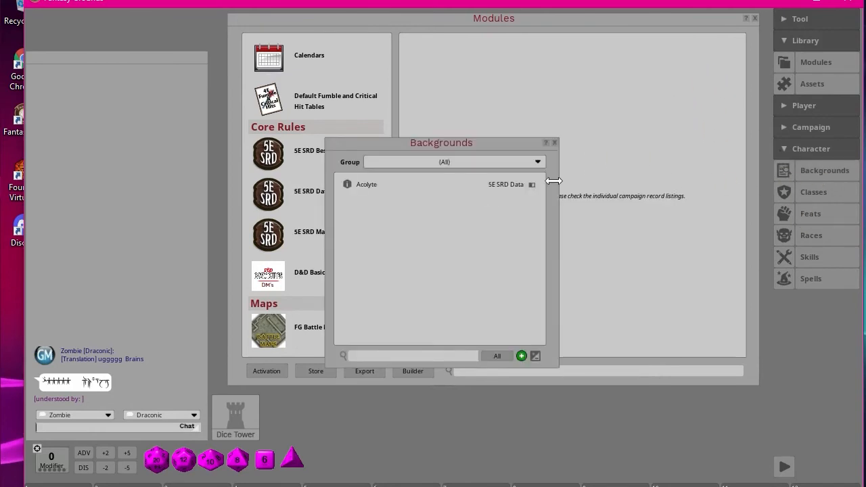
click(554, 143)
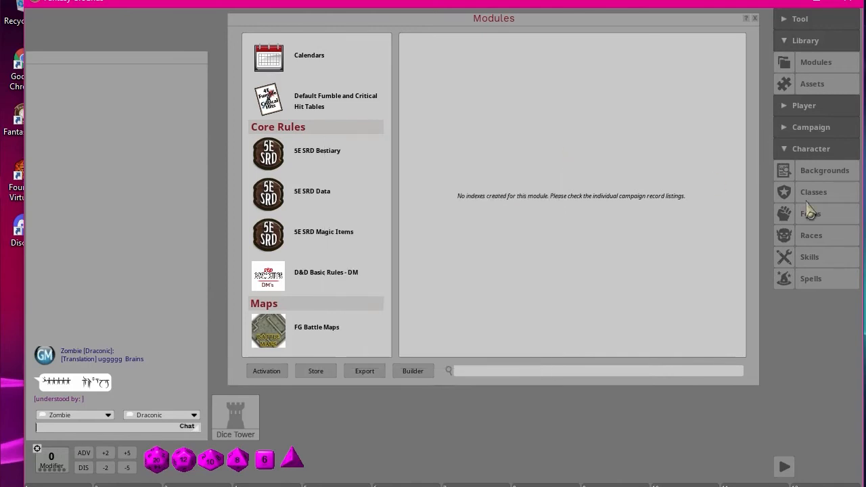
click(811, 216)
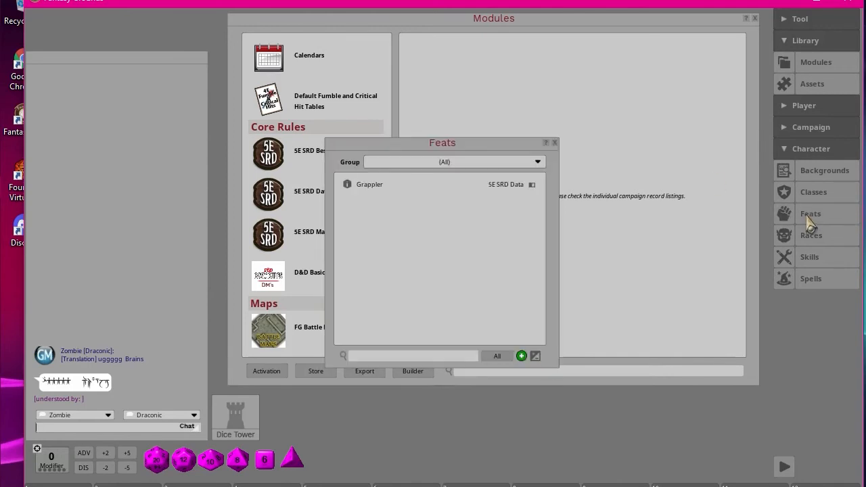
click(556, 142)
click(812, 237)
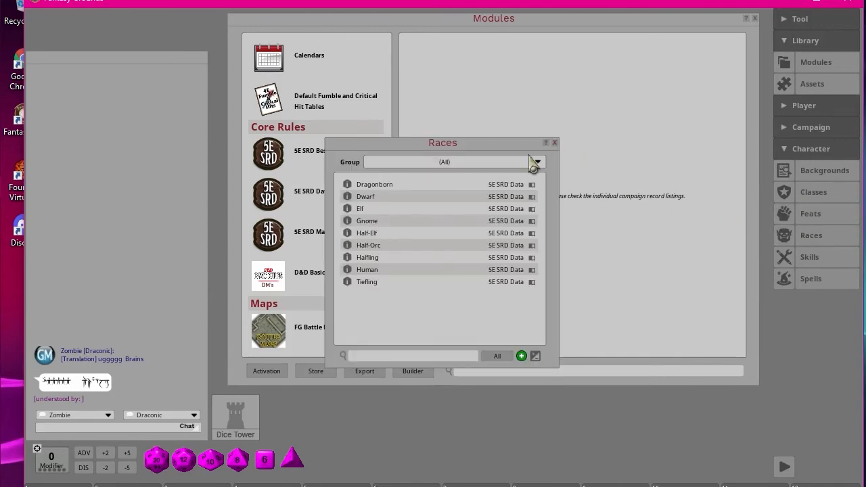
click(555, 143)
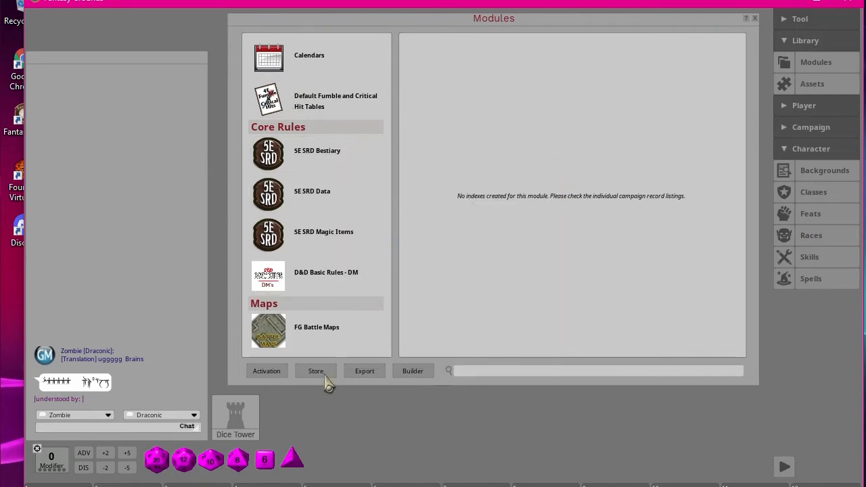
View the contents of FG Battle Maps and open its Images & Maps list
click(315, 330)
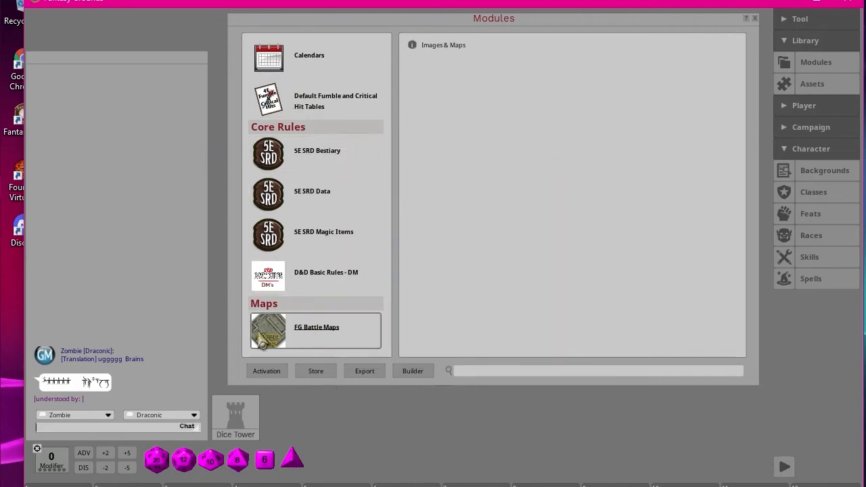
click(433, 46)
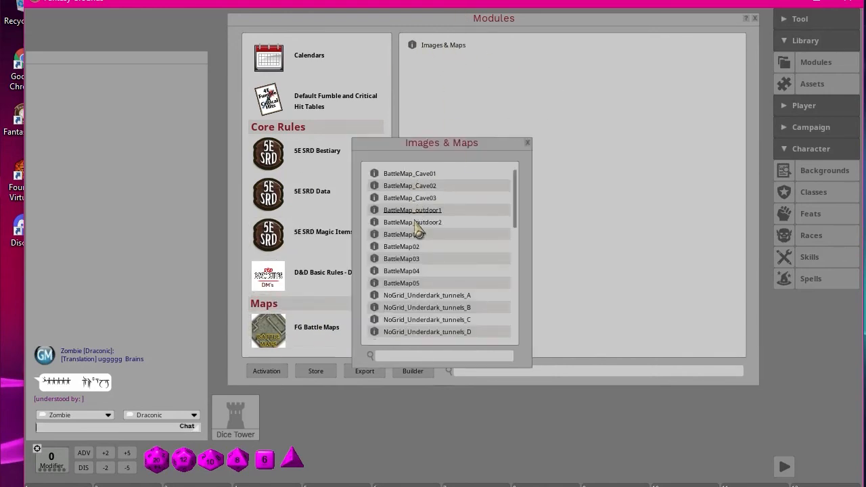
Browse the FG Battle Maps image list and view the BattleMap_Cave01 map, closing it after viewing
scroll(418, 288, down, 2)
scroll(419, 292, down, 10)
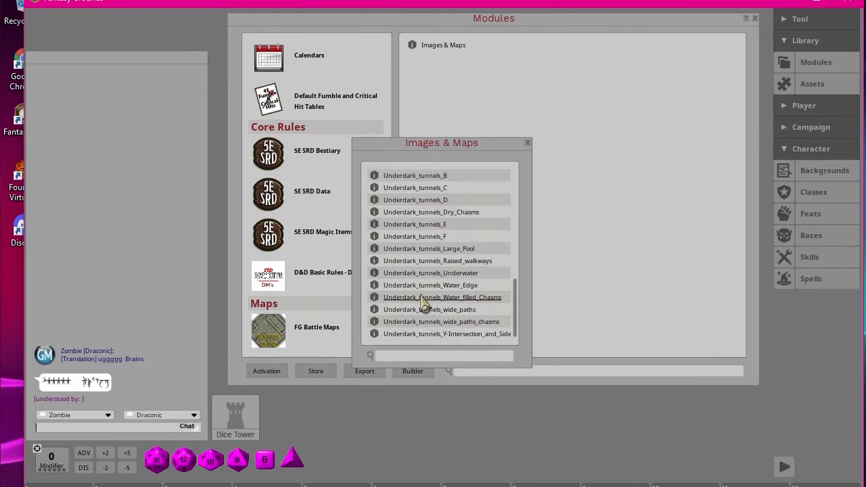
scroll(430, 233, up, 12)
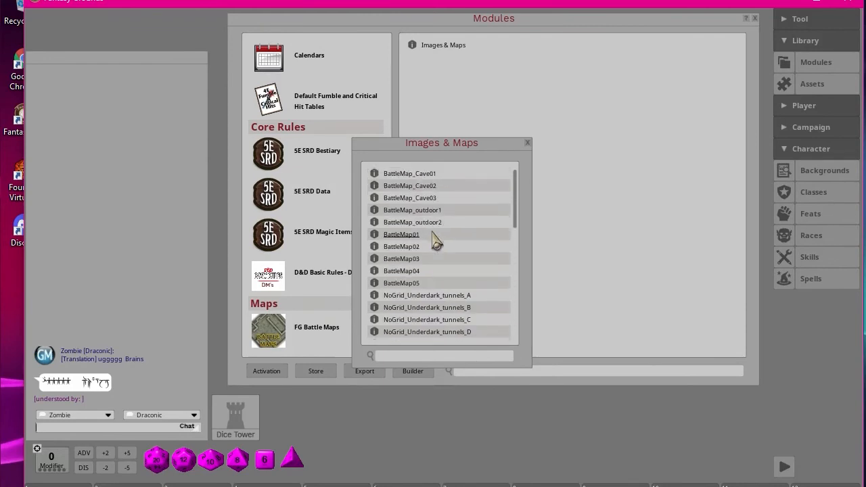
click(401, 174)
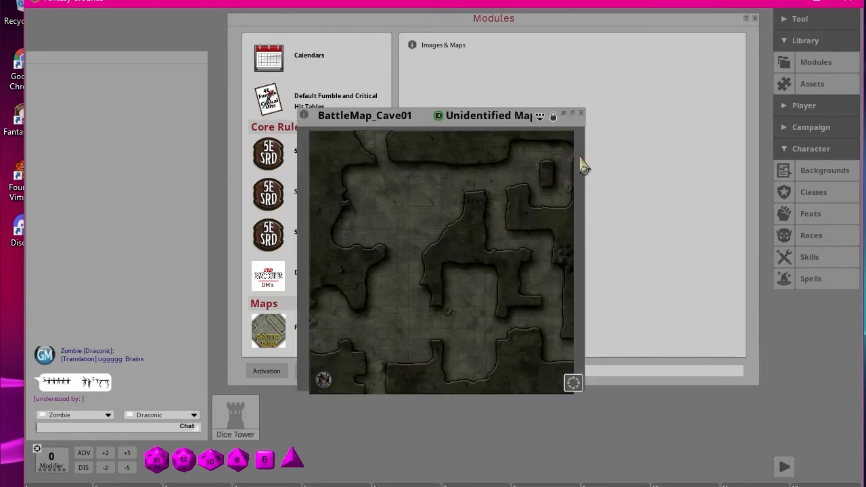
click(580, 114)
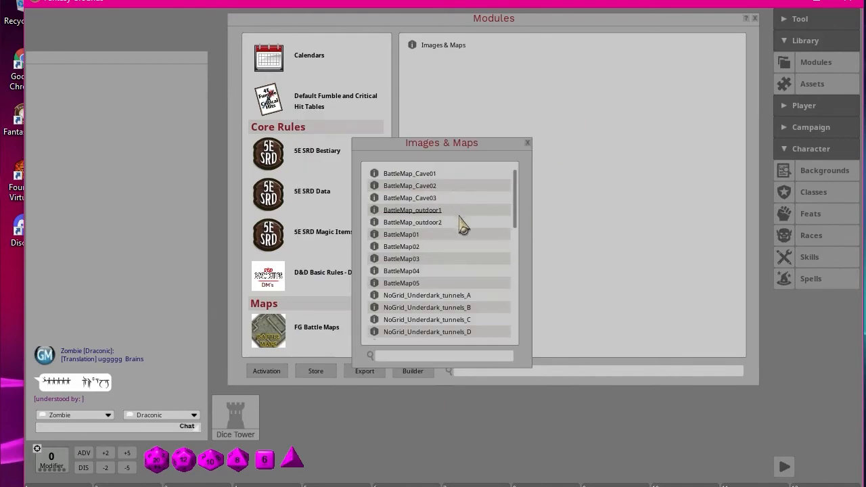
Browse the rest of the battle map list through the Underdark_tunnels entries, and close the Images & Maps and Modules windows
scroll(459, 216, down, 5)
scroll(464, 234, down, 2)
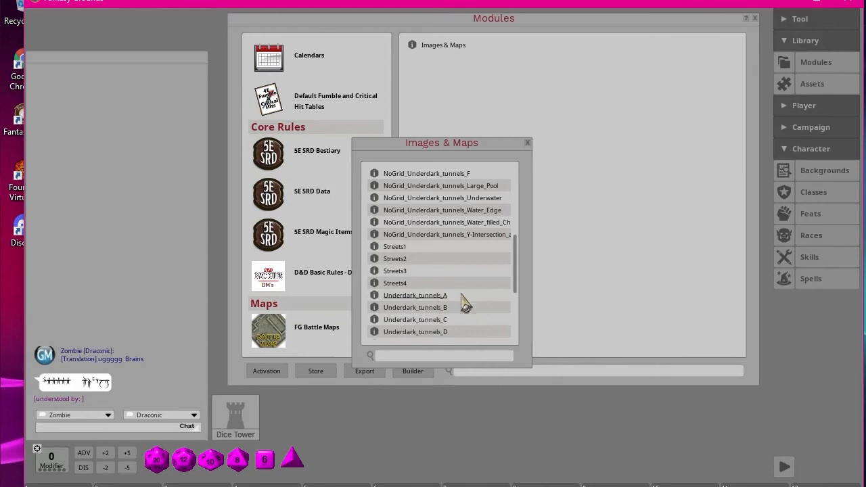
scroll(471, 314, down, 4)
scroll(473, 318, down, 2)
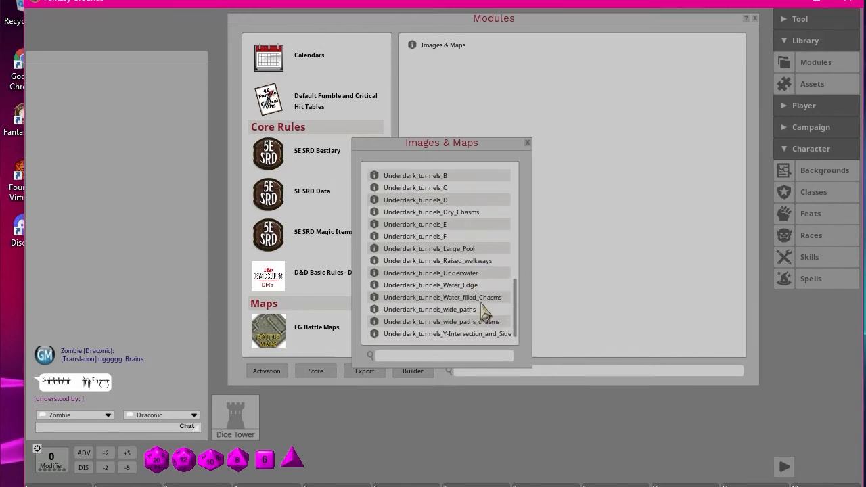
click(528, 143)
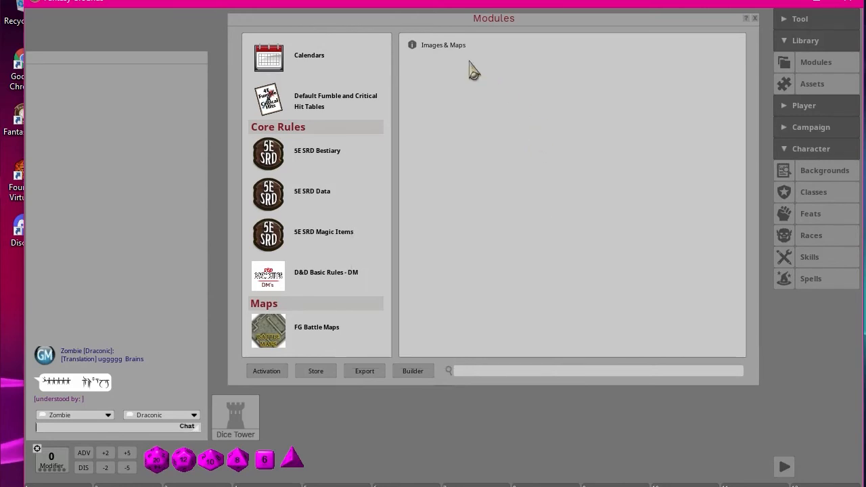
click(756, 18)
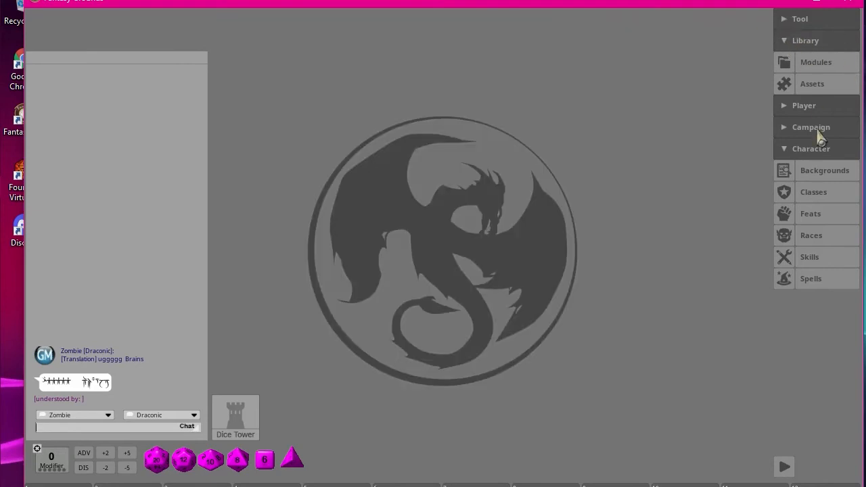
Collapse the Library group, view the record types in the Campaign and Character groups, and leave both collapsed
click(820, 149)
click(807, 42)
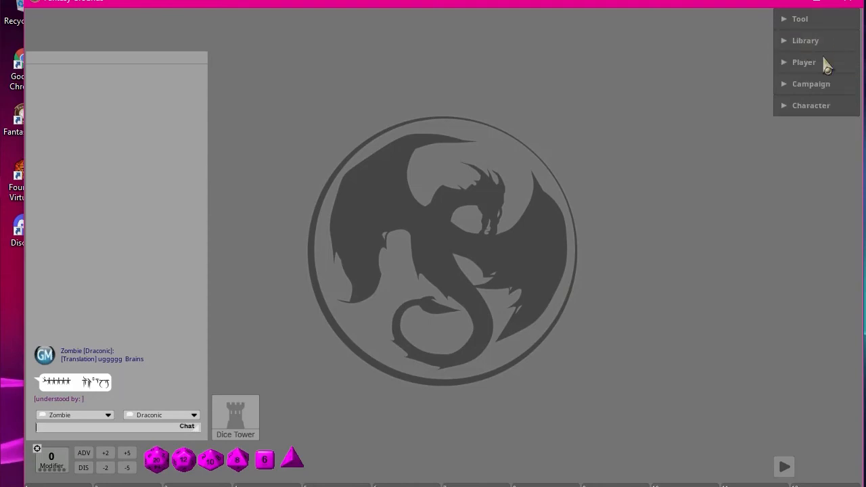
click(807, 92)
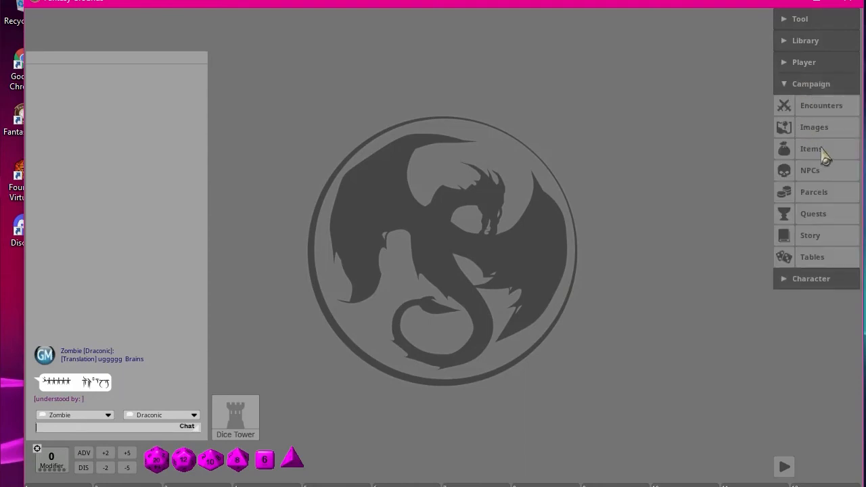
click(809, 93)
click(812, 111)
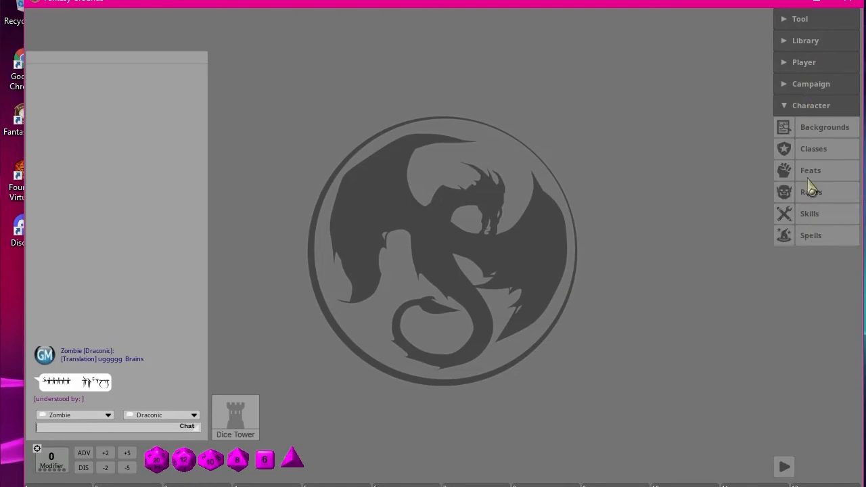
click(818, 108)
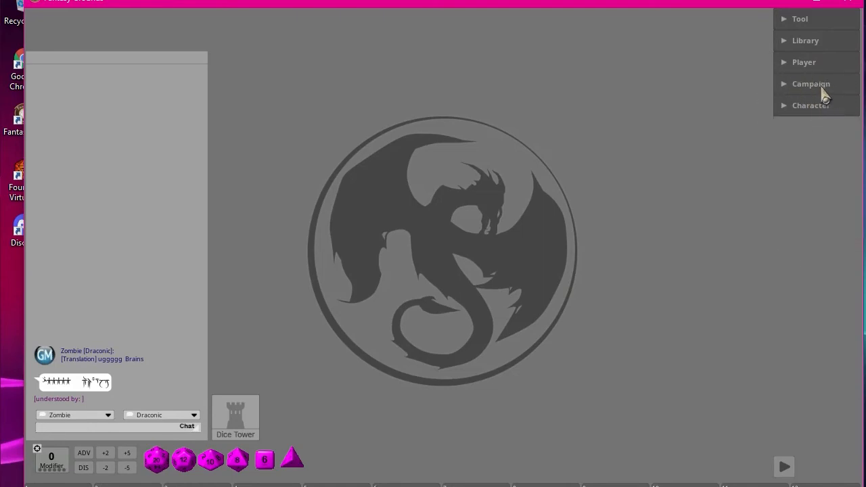
Open the player Notes list and move its window beside the chat area
click(807, 65)
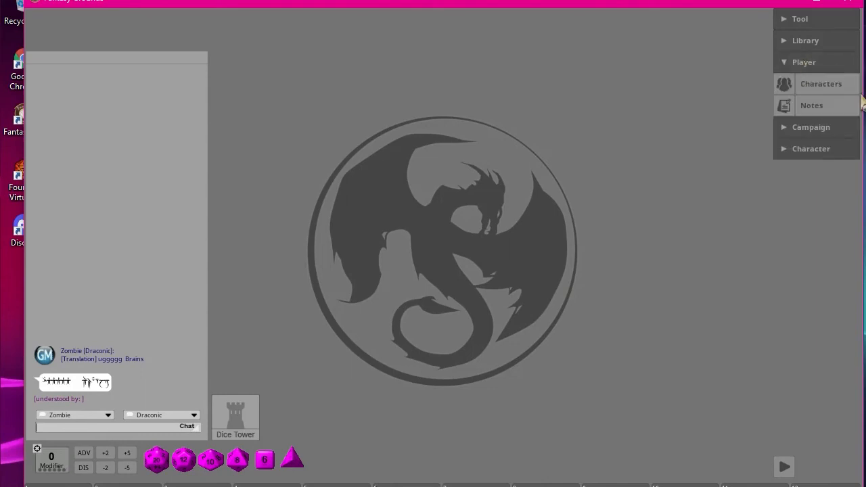
click(810, 111)
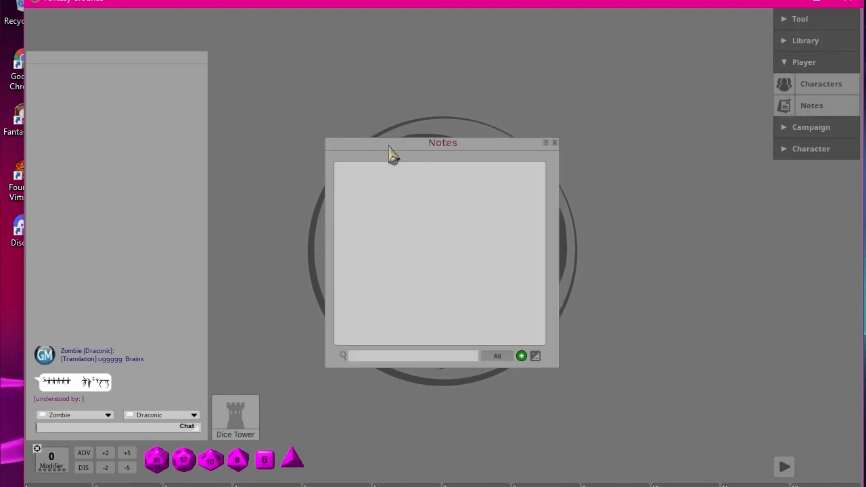
drag(390, 149, 411, 81)
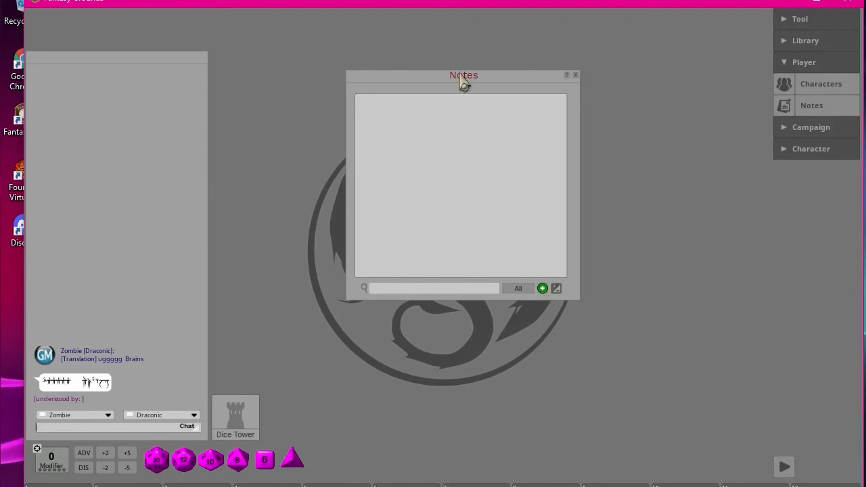
drag(440, 76, 316, 55)
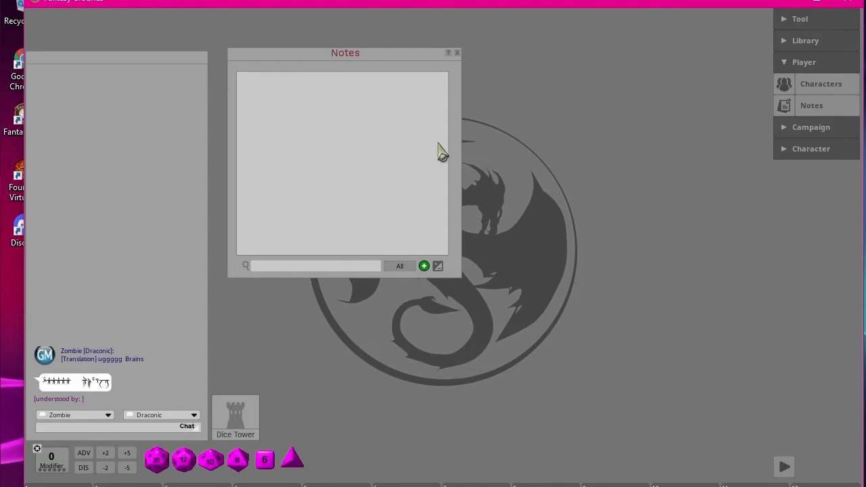
Create a new note, move its window beside the Notes list, and name it "GM NOtes"
click(424, 268)
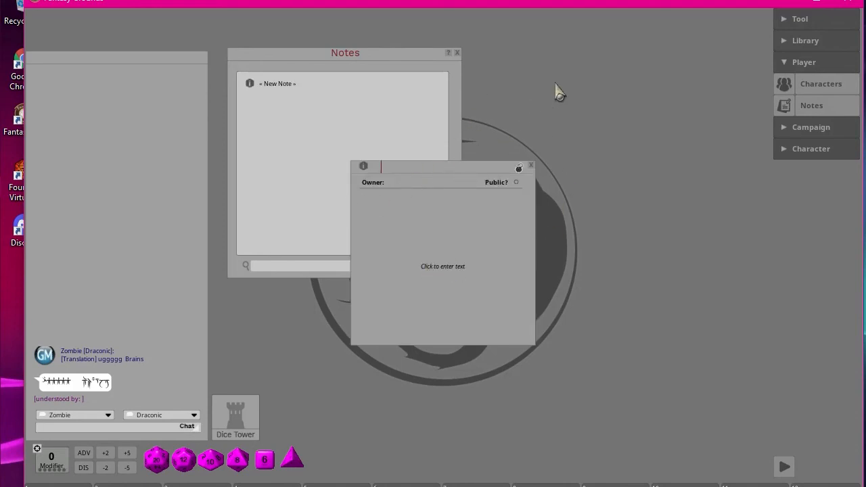
click(409, 250)
drag(357, 169, 488, 73)
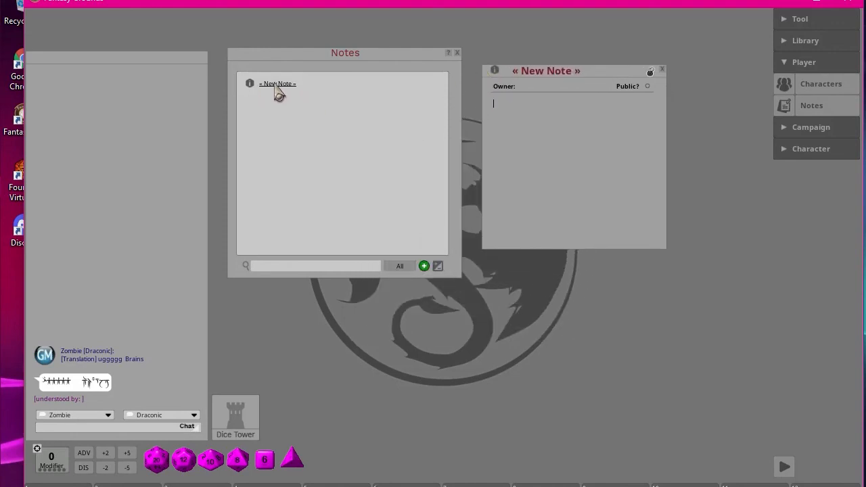
click(596, 69)
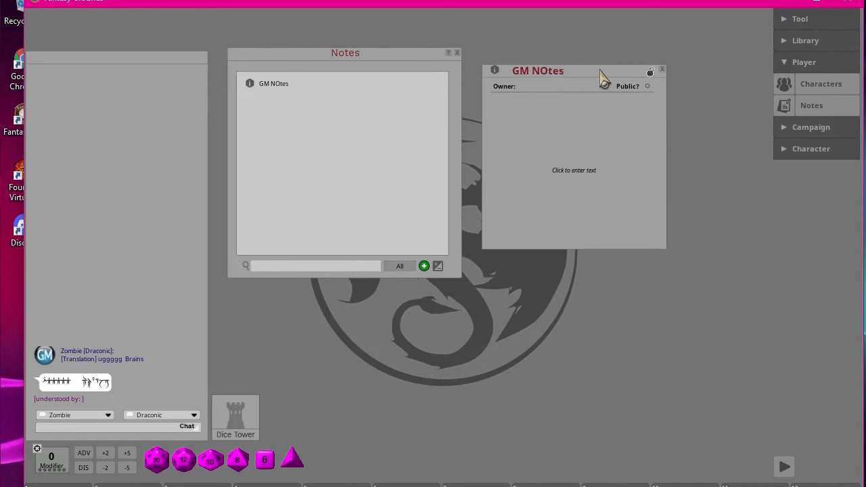
Try the note's Public option, leave it private, enter "Here are my secret notes" as its text, and lock the note
click(647, 86)
click(648, 86)
click(568, 129)
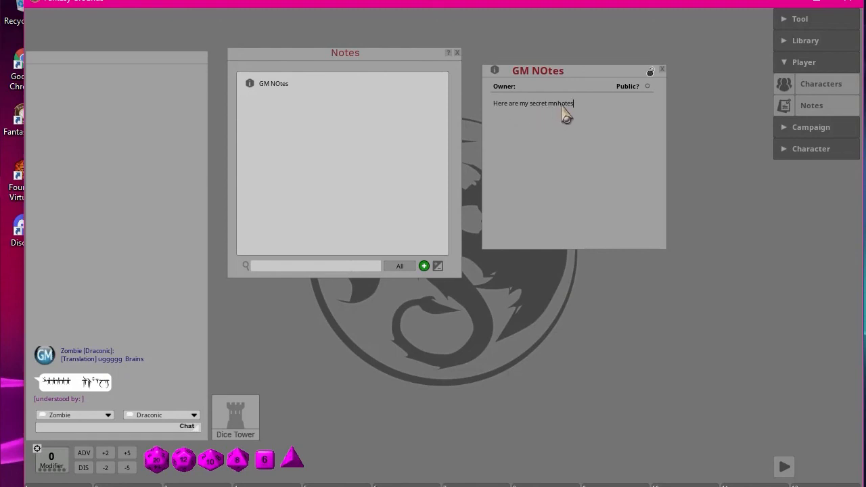
click(563, 105)
click(650, 72)
click(662, 69)
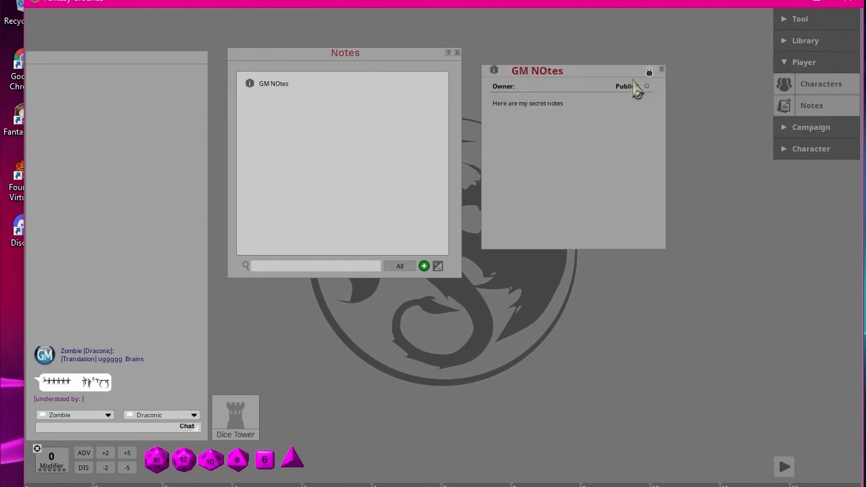
Close and reopen the GM NOtes note from the Notes list to review its saved text
click(662, 70)
click(272, 88)
click(662, 71)
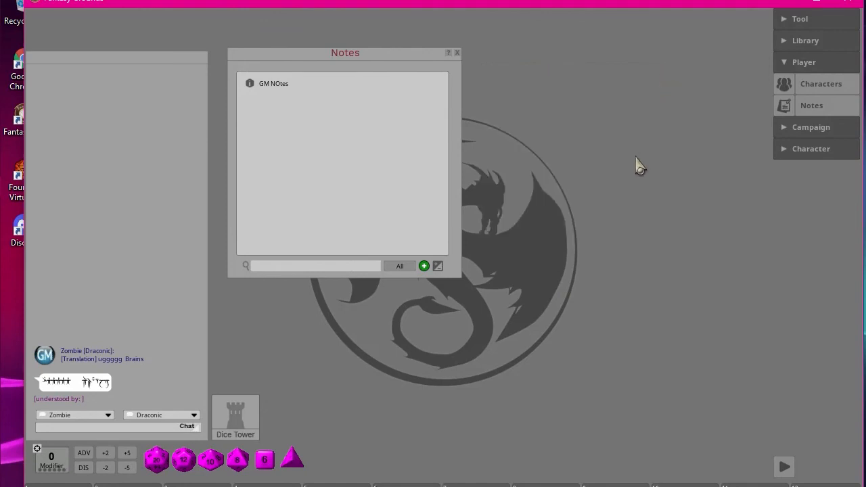
click(280, 87)
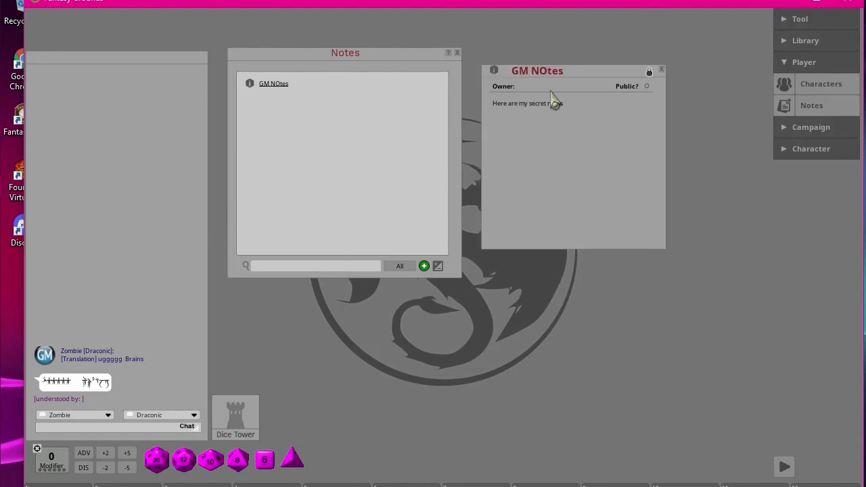
click(662, 70)
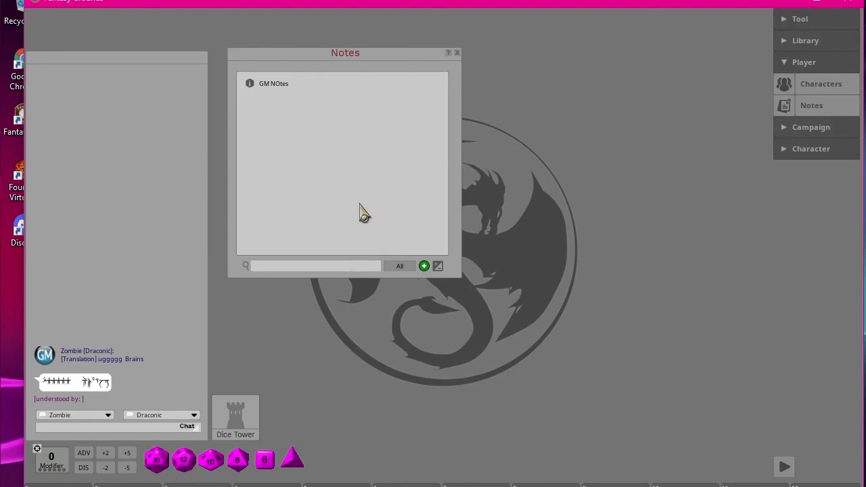
Reopen the GM NOtes note, unlock it, and close it
click(278, 87)
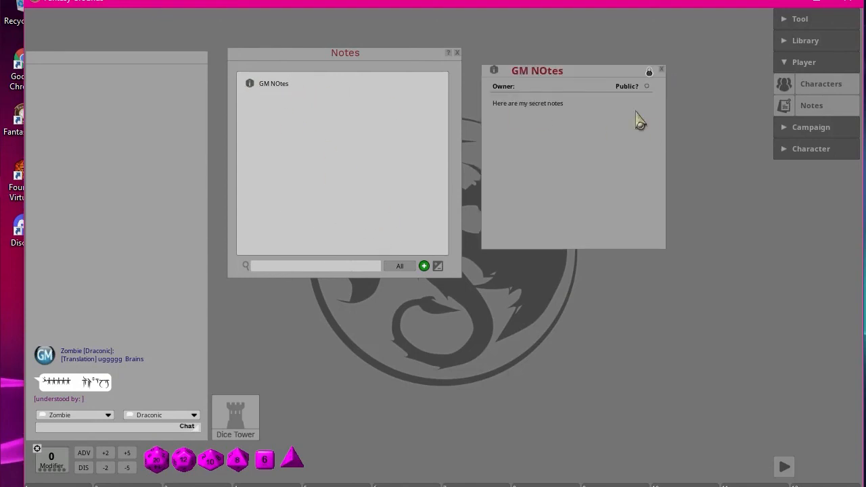
click(650, 71)
click(662, 70)
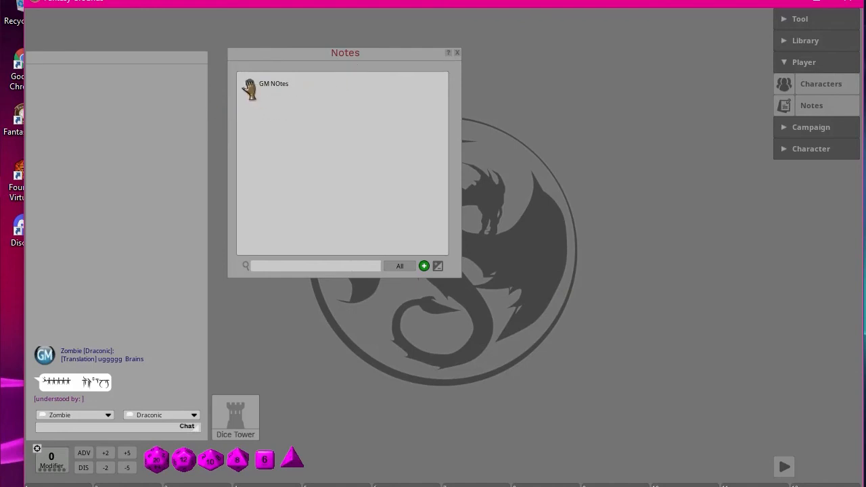
Add a shortcut for the GM NOtes note to a hotkey slot and close the Notes list
drag(250, 86, 475, 342)
drag(249, 87, 474, 484)
click(457, 53)
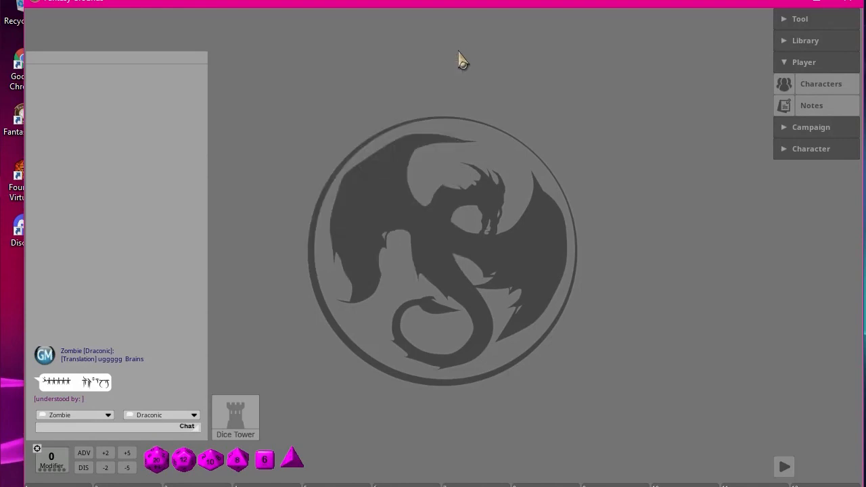
Open and close the GM NOtes note repeatedly through its hotkey slot, leaving it open
click(467, 483)
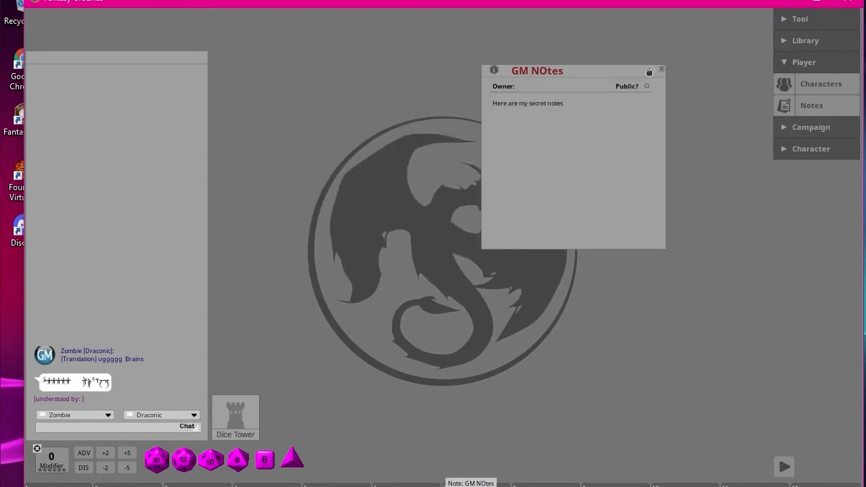
click(467, 483)
click(467, 484)
click(468, 483)
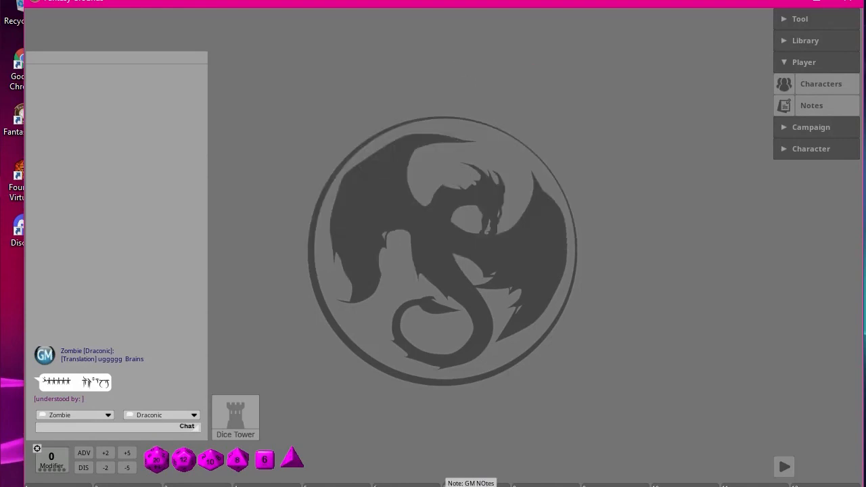
click(468, 483)
Lock and close the GM NOtes note, and toggle it again through its hotkey slot
click(651, 72)
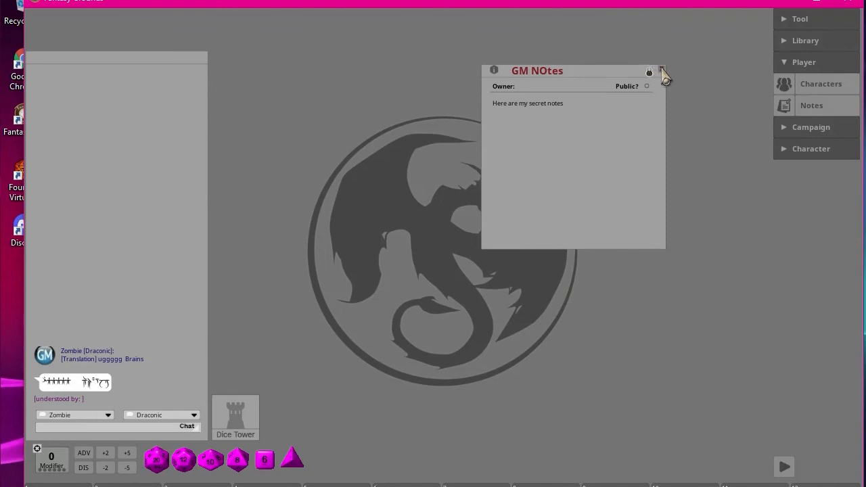
click(662, 69)
click(479, 483)
click(479, 484)
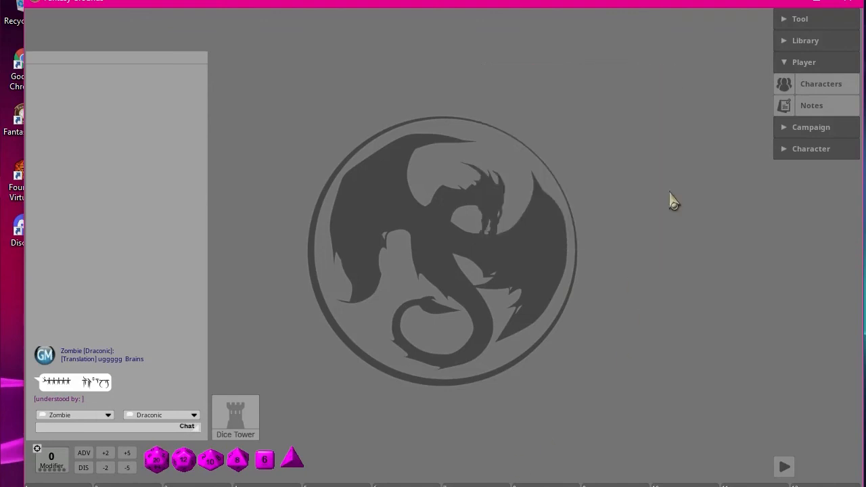
right_click(479, 483)
View the Character Selection window with its options for adding characters, and close it
click(825, 91)
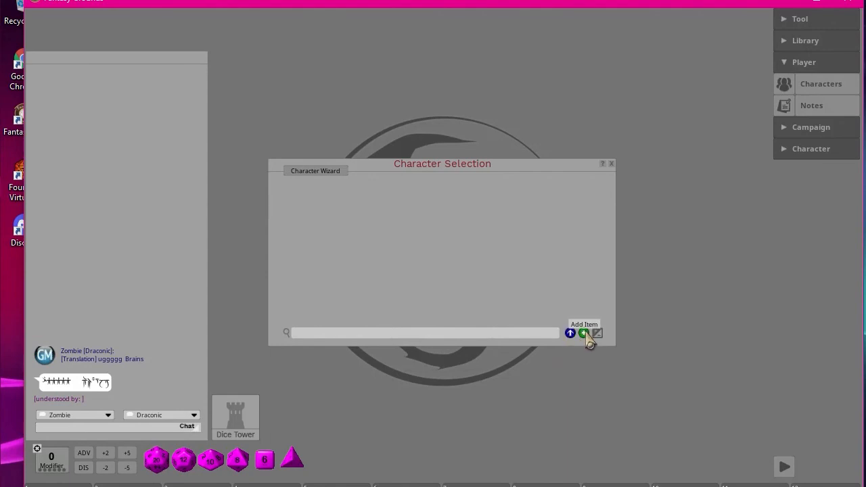
drag(487, 165, 522, 55)
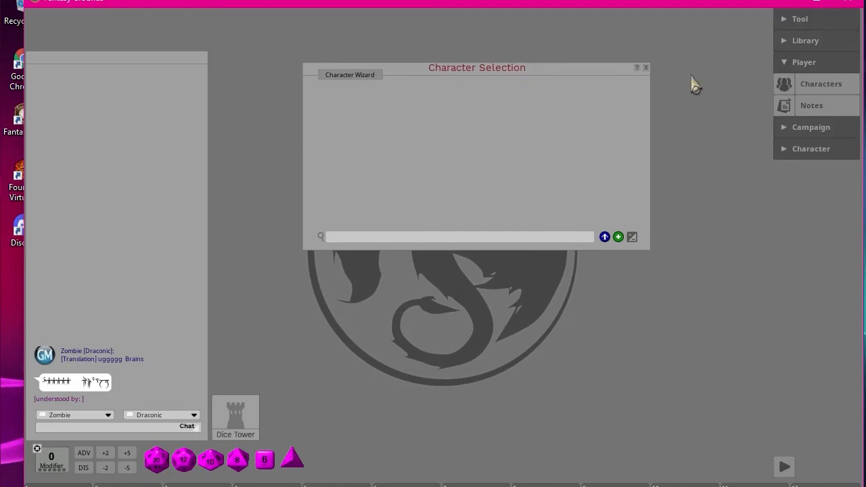
click(646, 69)
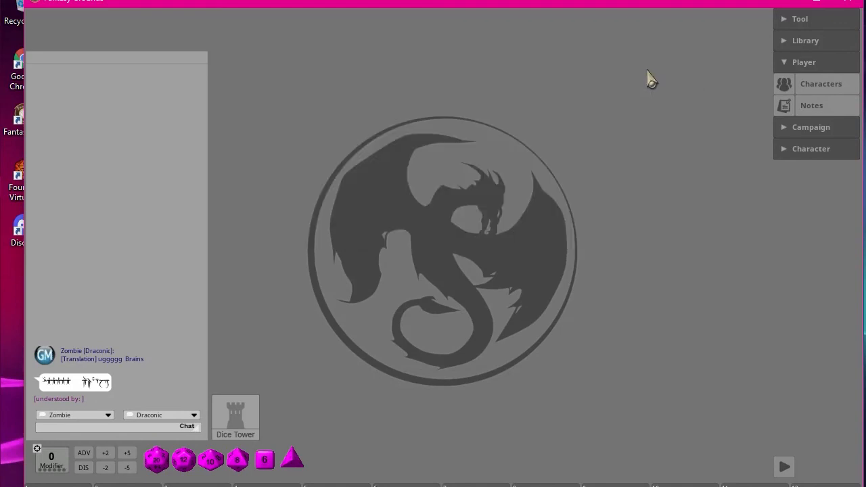